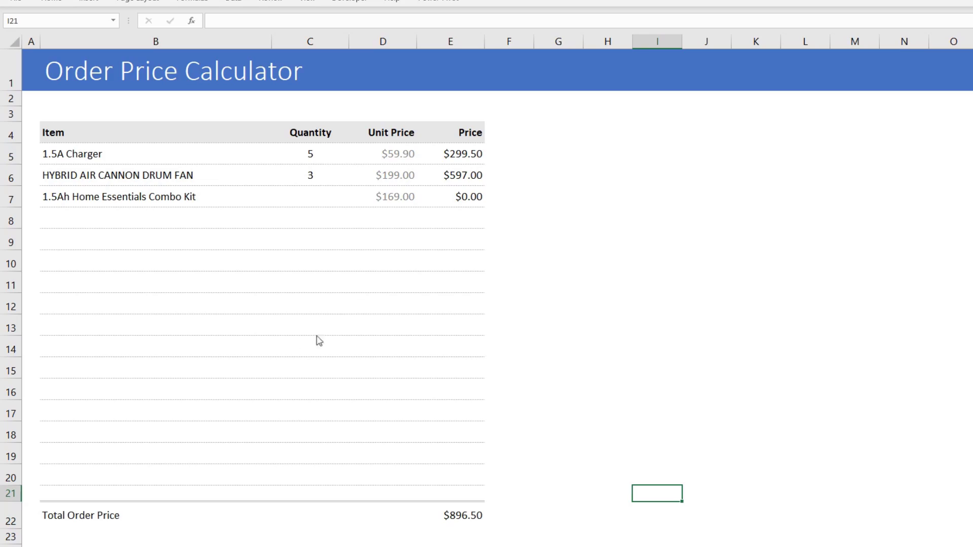
Switch to the 'Your Product Data' sheet, which lists each product with its price
key("ctrl+Page_Up")
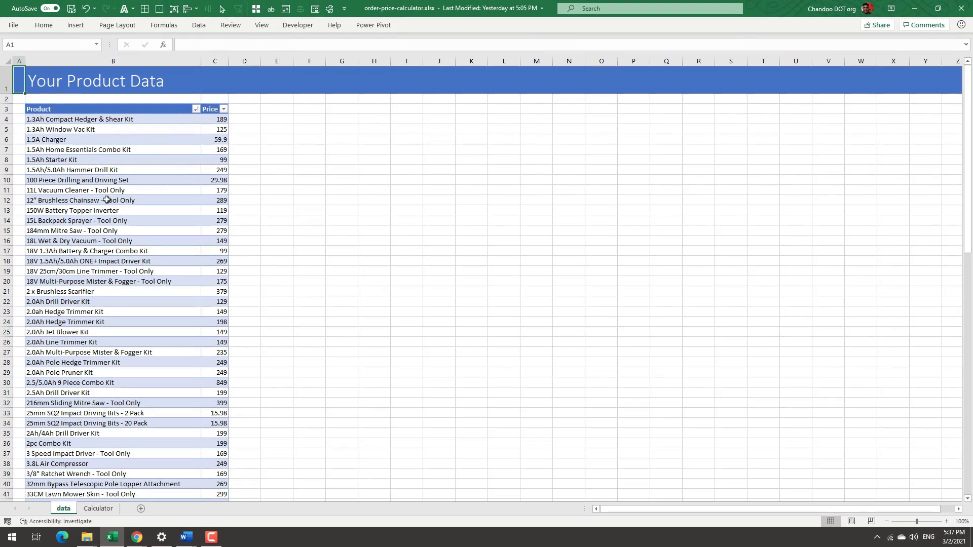
Review the Product and Price columns, then choose 100 Piece Drilling and Driving Set in B5 of the Calculator
left_click(119, 112)
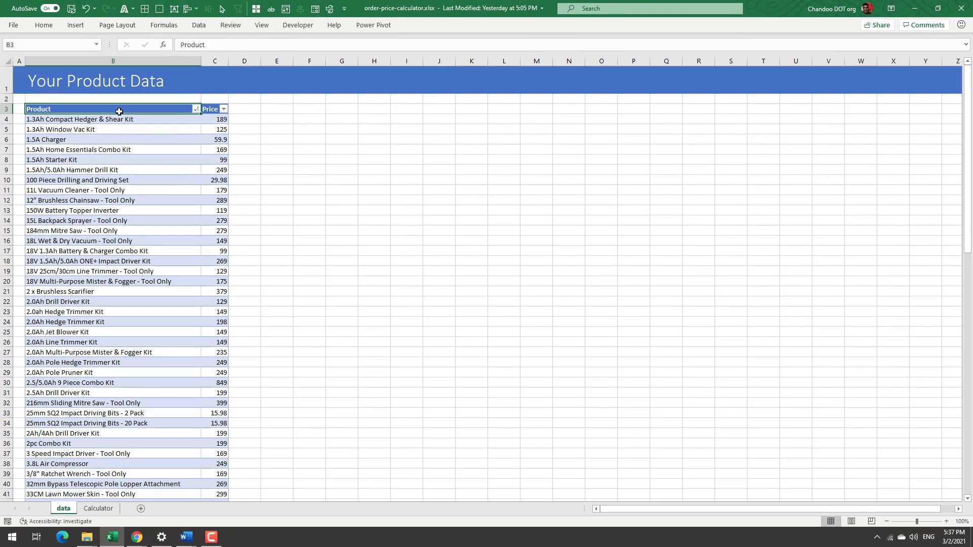
left_click(212, 109)
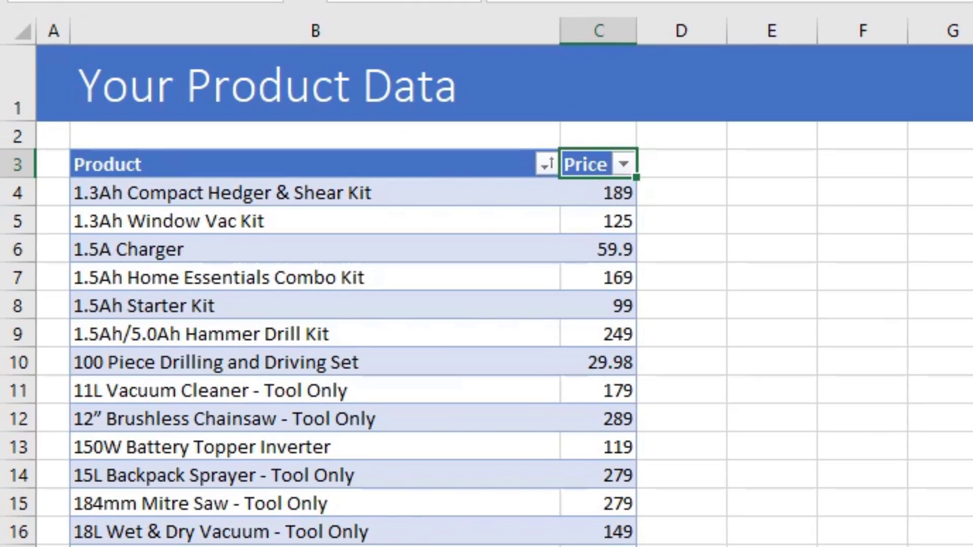
key("ctrl+Page_Down")
left_click(106, 153)
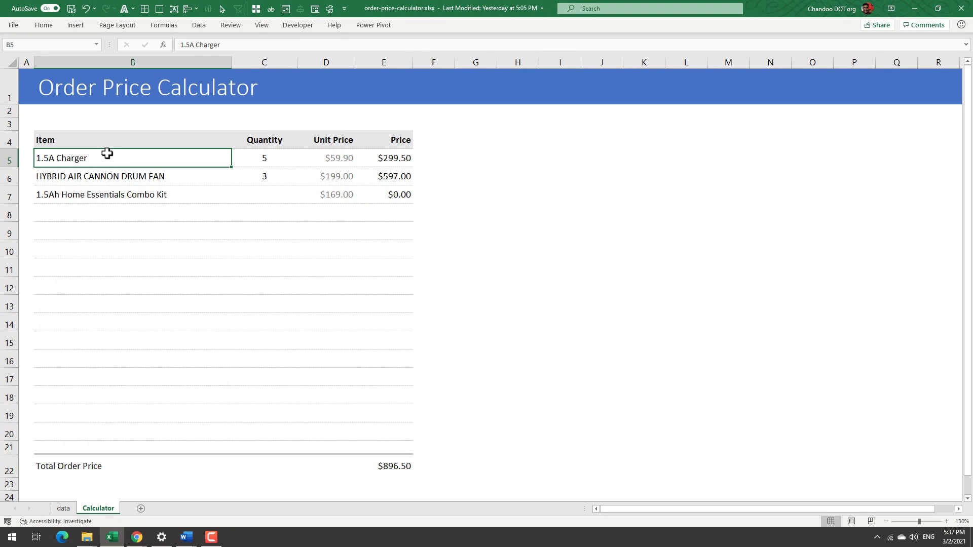
left_click(235, 162)
left_click(235, 162)
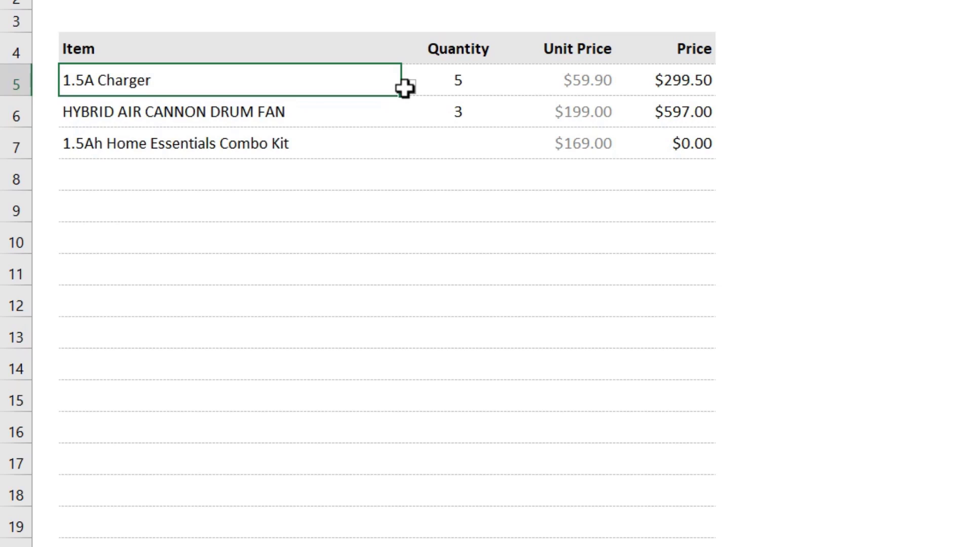
left_click(408, 87)
left_click(280, 162)
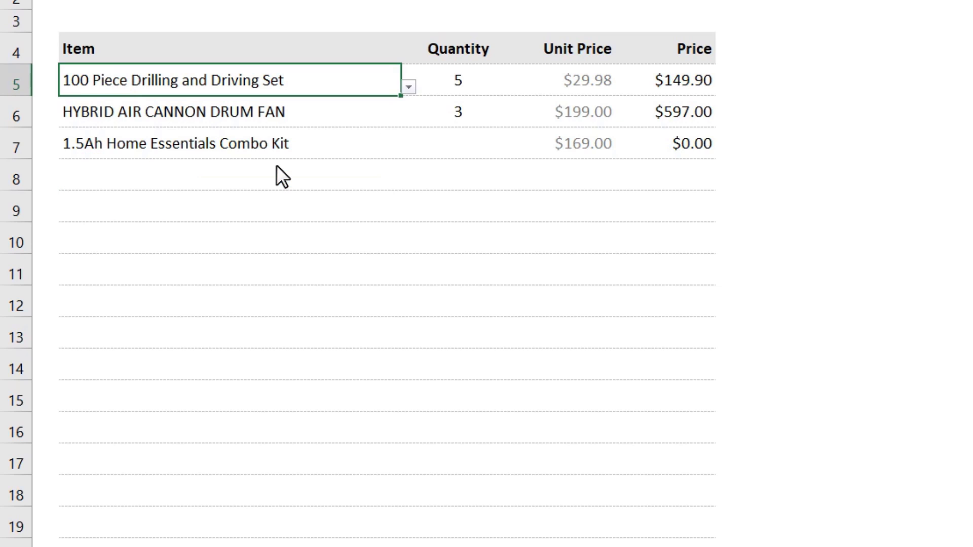
Check the D5 and E5 price formulas, then set quantities 10 in C5 and 12 in C7
left_click(441, 88)
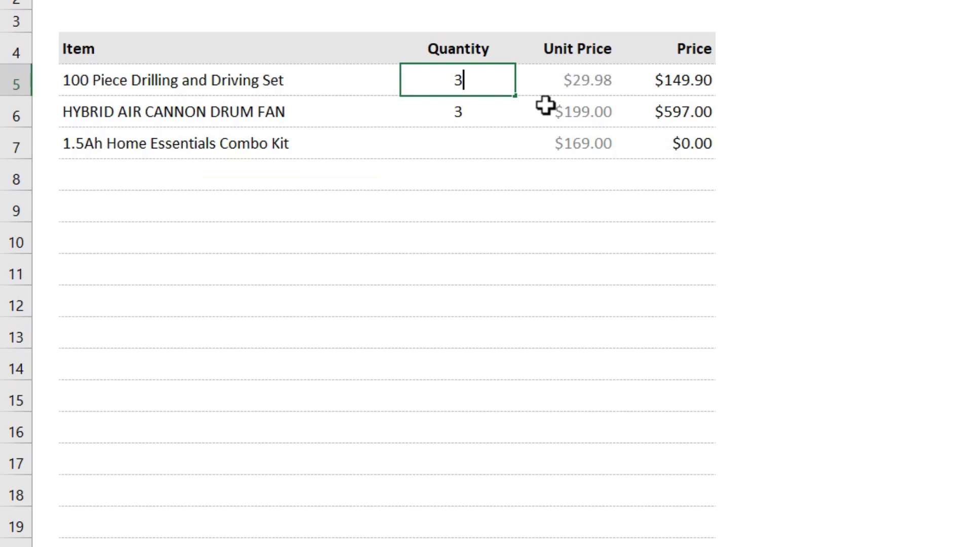
key("Tab")
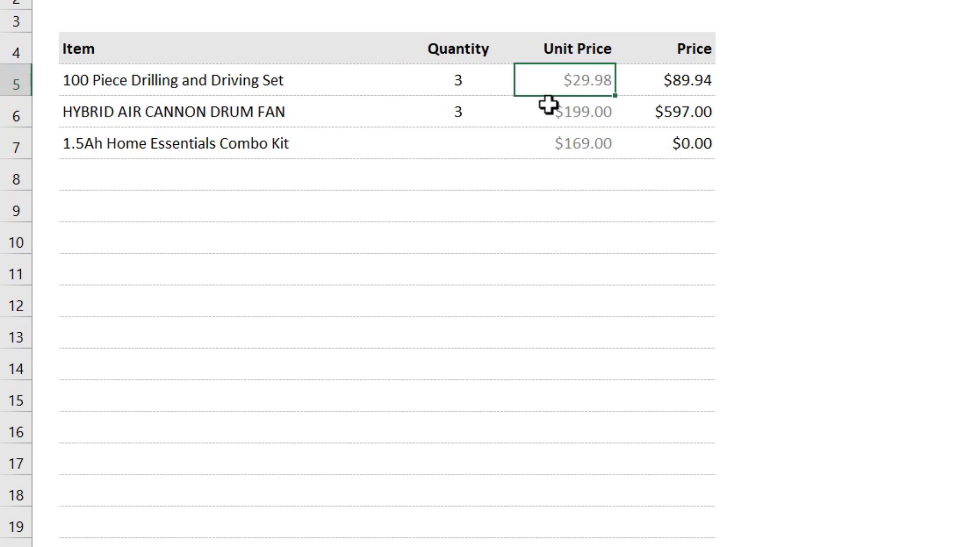
left_click(692, 80)
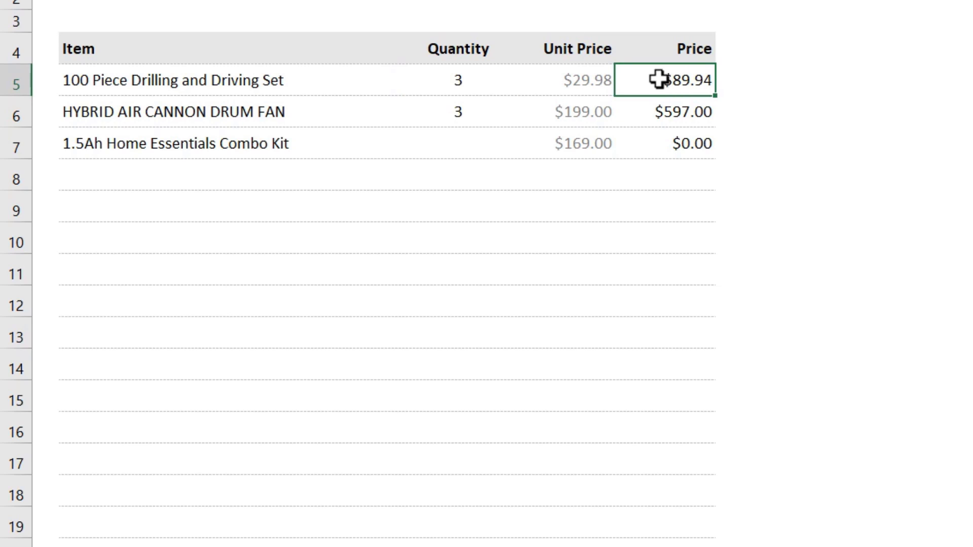
left_click(568, 77)
left_click(692, 76)
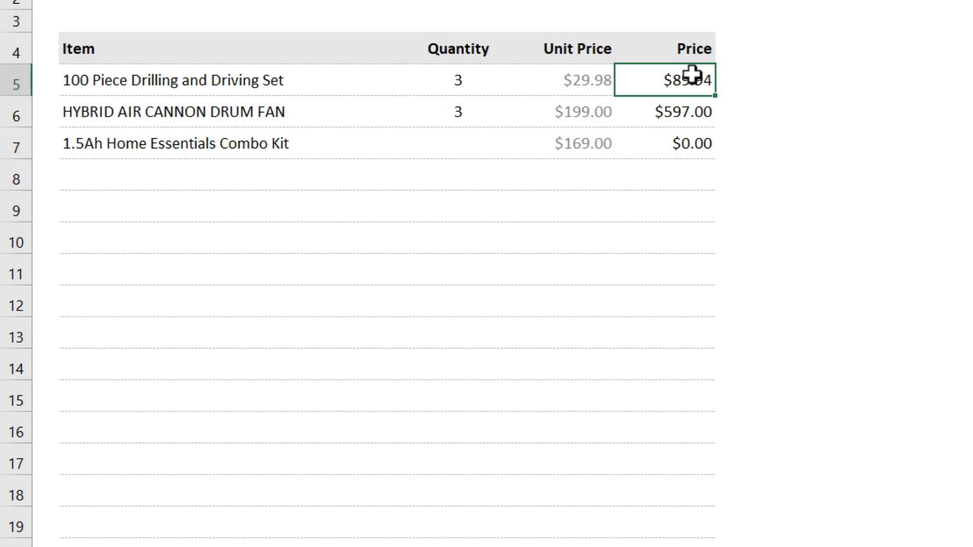
left_click(463, 81)
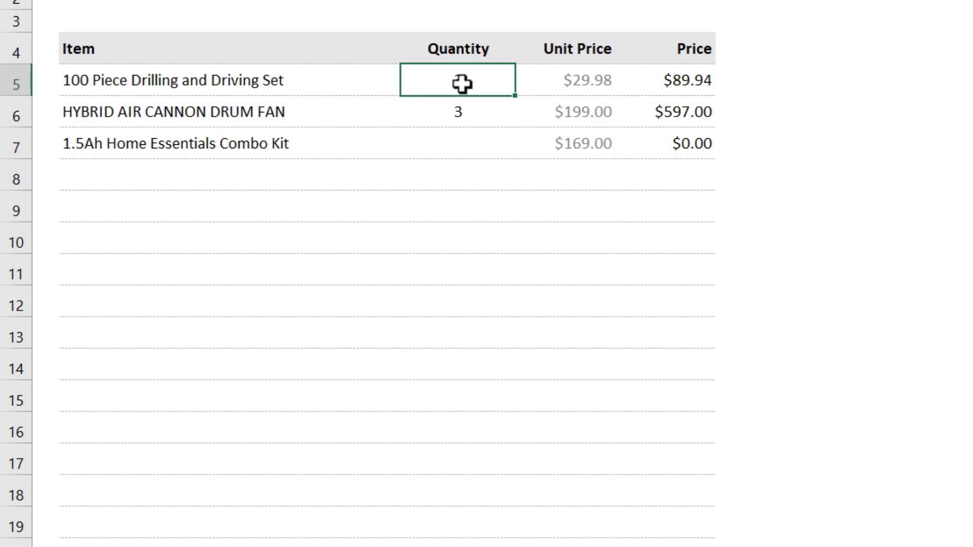
type("10")
key("Return")
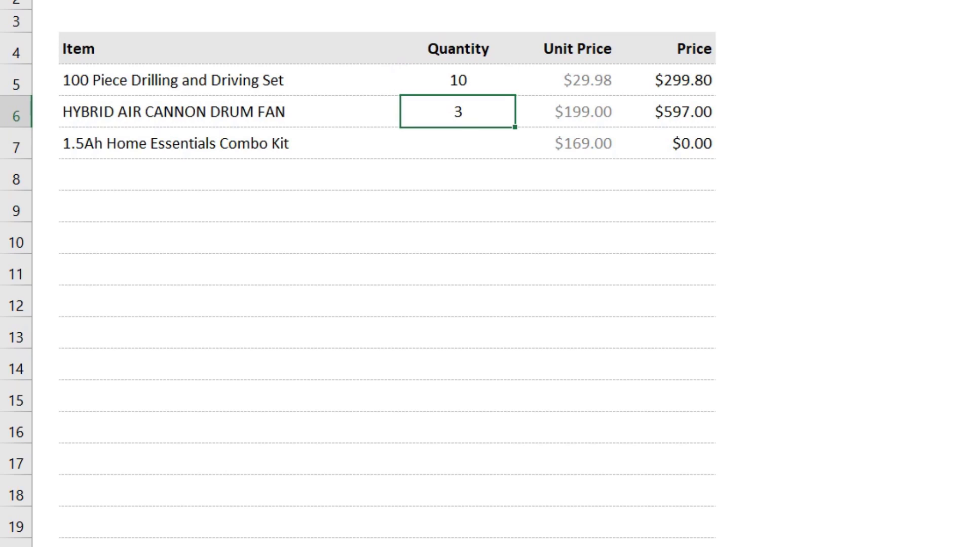
left_click(458, 143)
type("1")
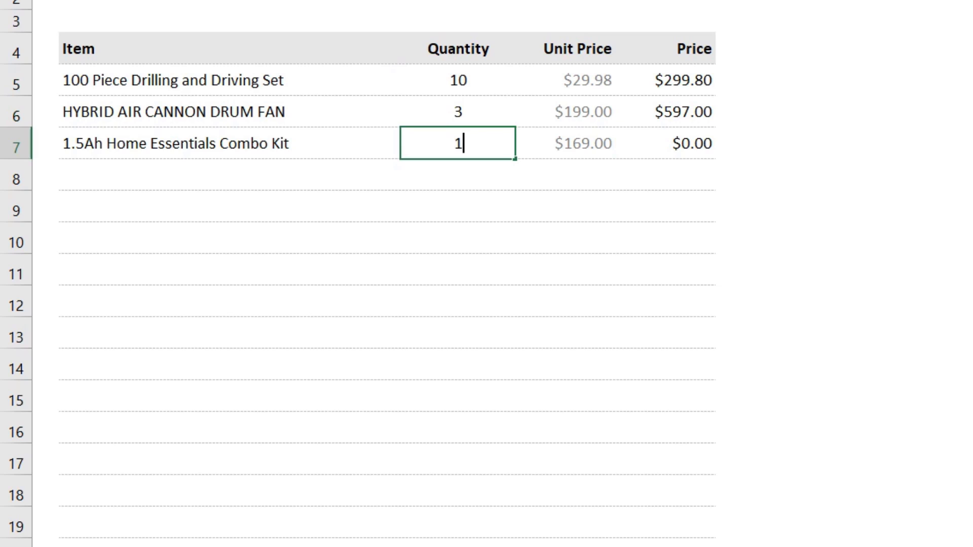
type("2")
key("Tab")
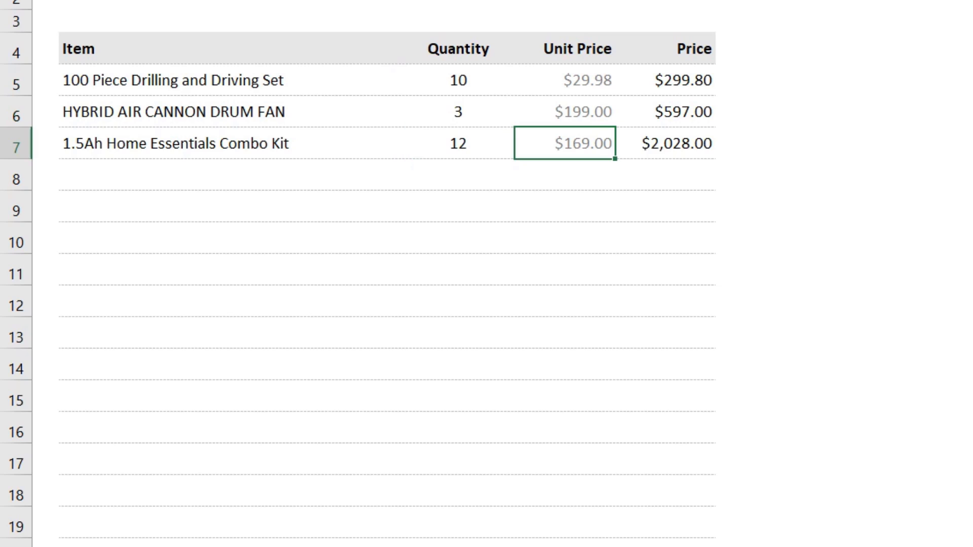
Add 4pc Combo Kit in B8 with quantity 2
left_click(257, 185)
left_click(405, 186)
key("Down")
key("Down")
key("Down")
key("Down")
key("Down")
key("Down")
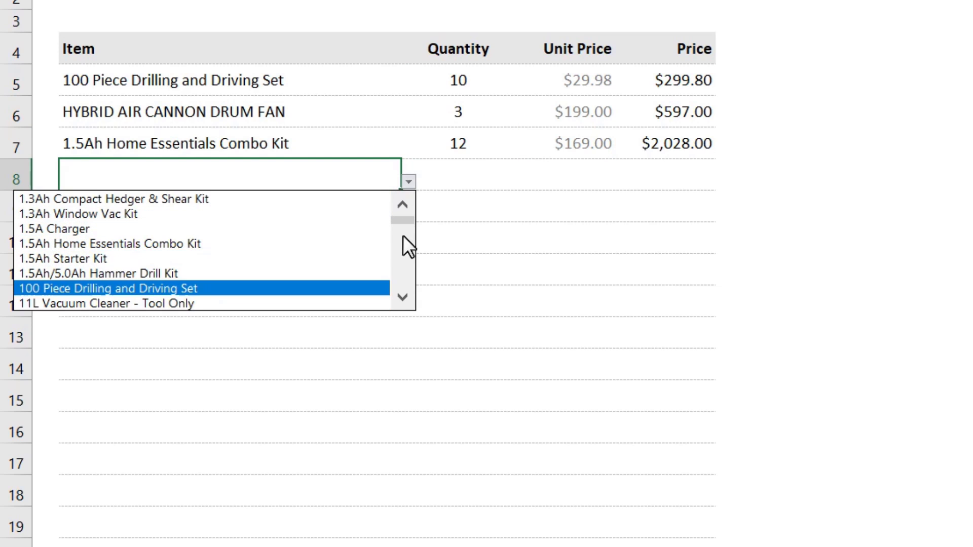
left_click(403, 272)
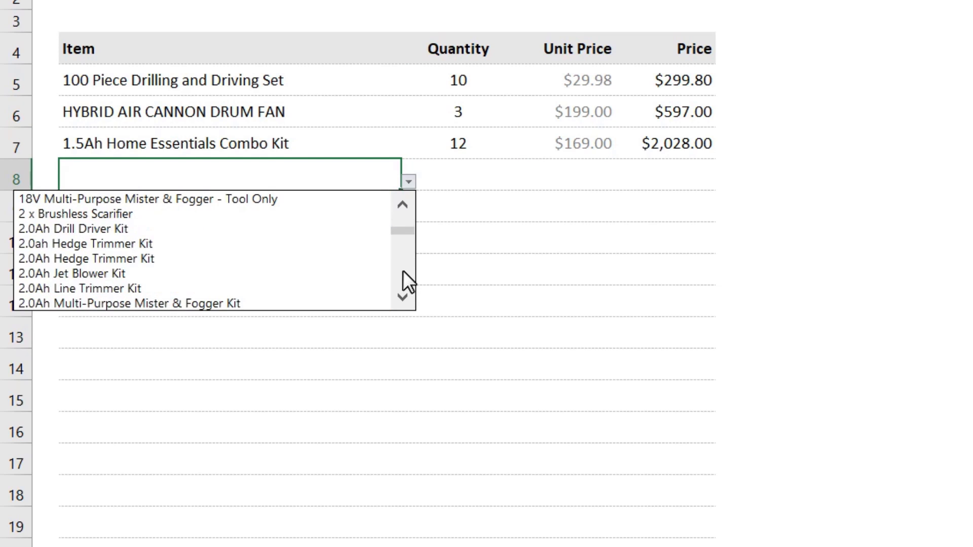
left_click(323, 287)
left_click(471, 181)
type("2")
key("Tab")
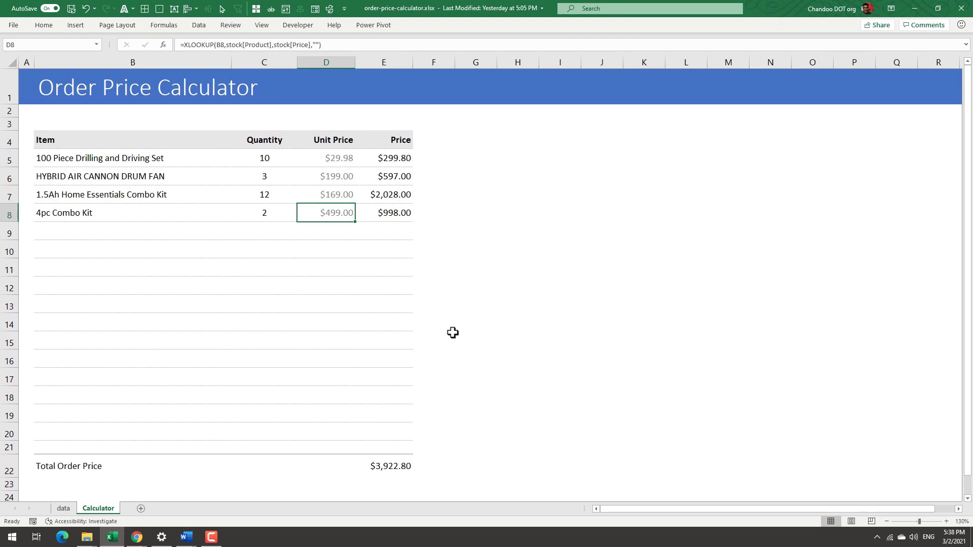
Select the whole calculator range A1:F24, from the title down to the total
left_click(499, 299)
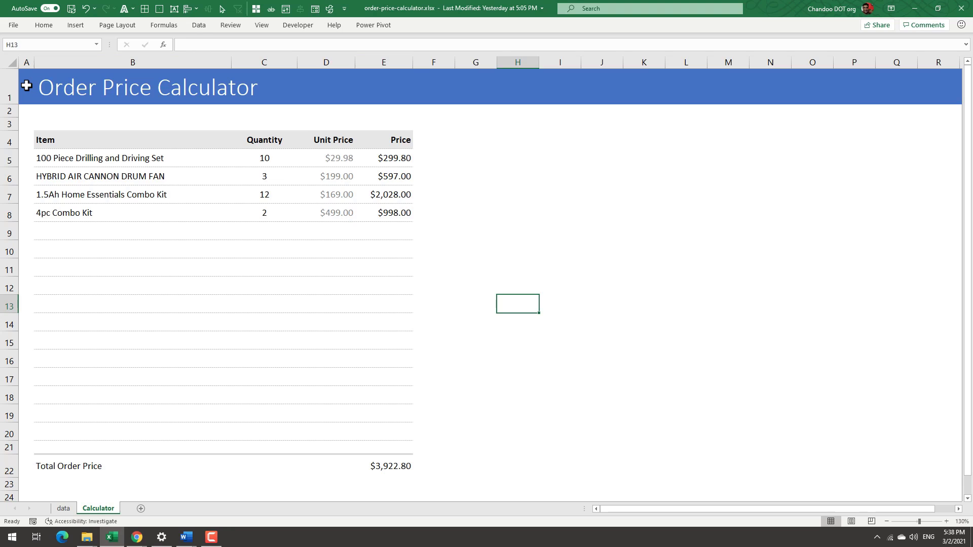
left_click_drag(27, 86, 420, 482)
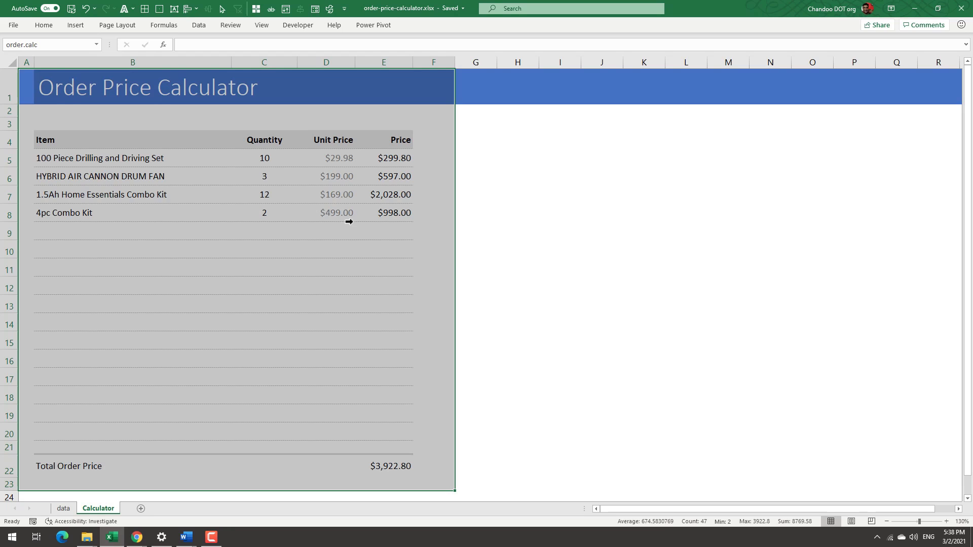
left_click_drag(20, 83, 440, 479)
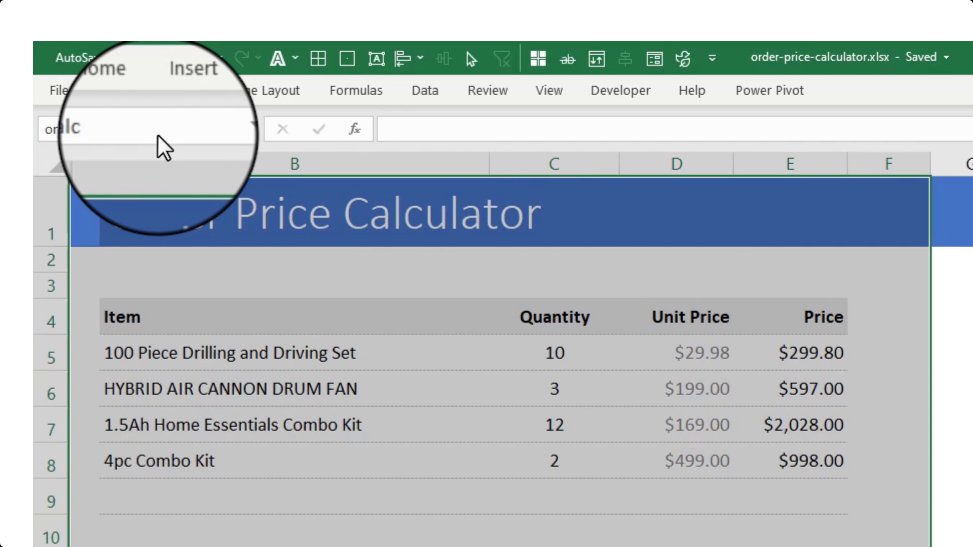
left_click(158, 129)
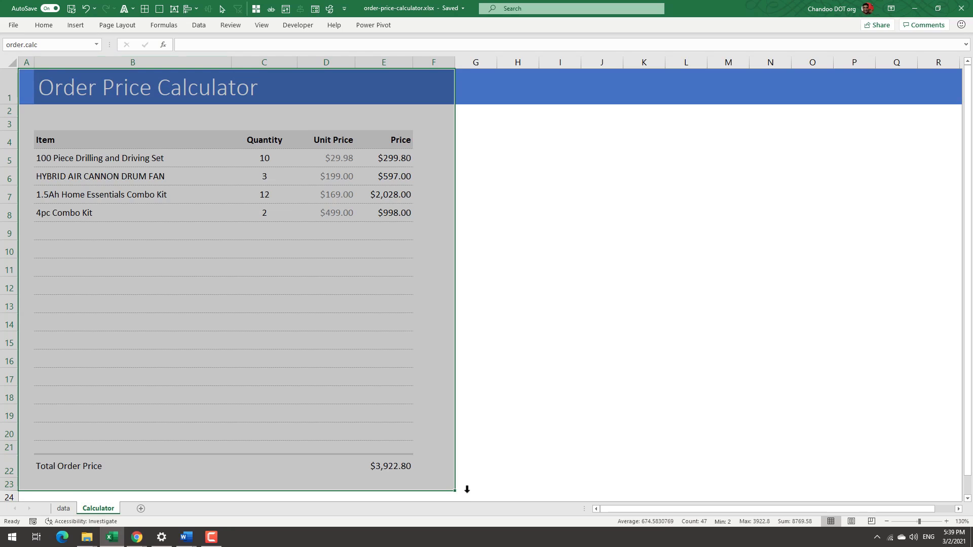
left_click(55, 28)
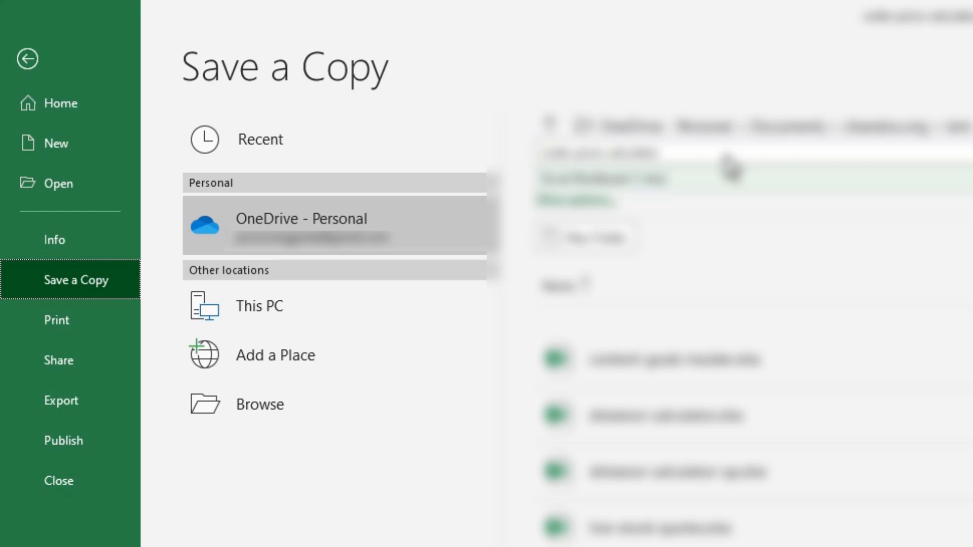
Use File > Info's Open File Location to open the workbook's OneDrive folder in the browser
left_click(39, 51)
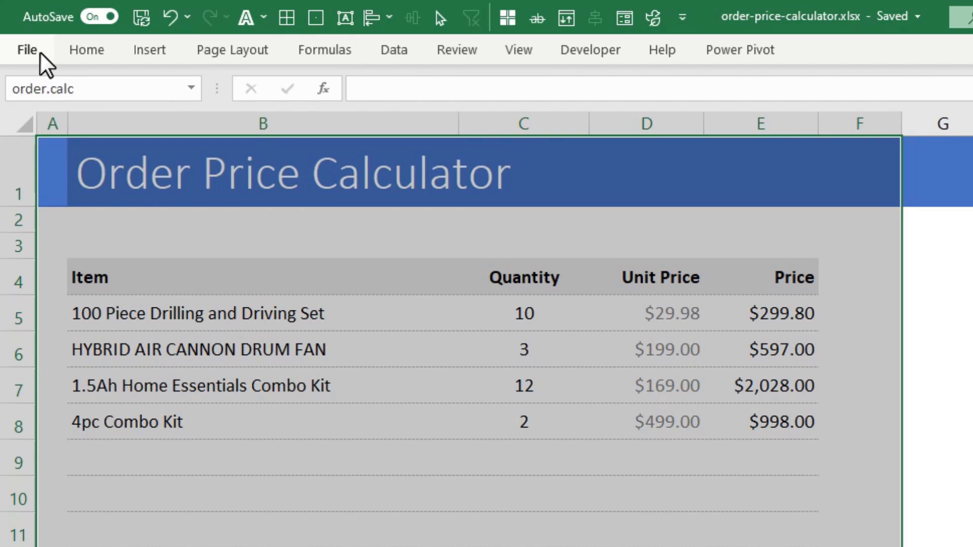
left_click(31, 47)
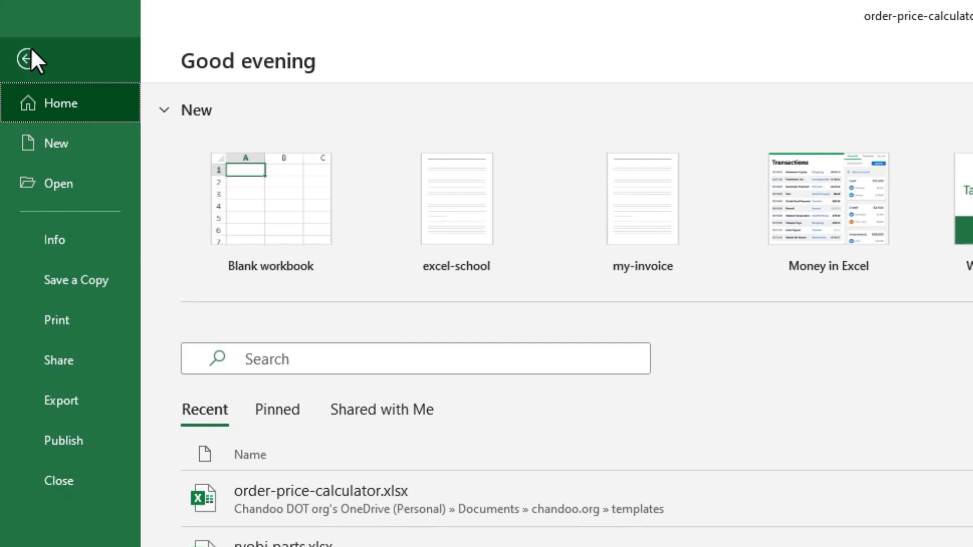
left_click(63, 238)
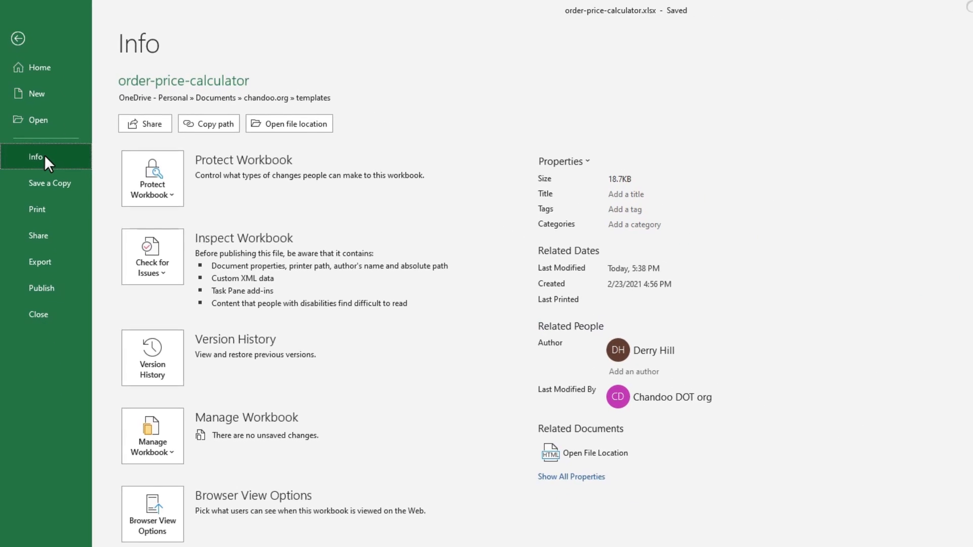
left_click(590, 451)
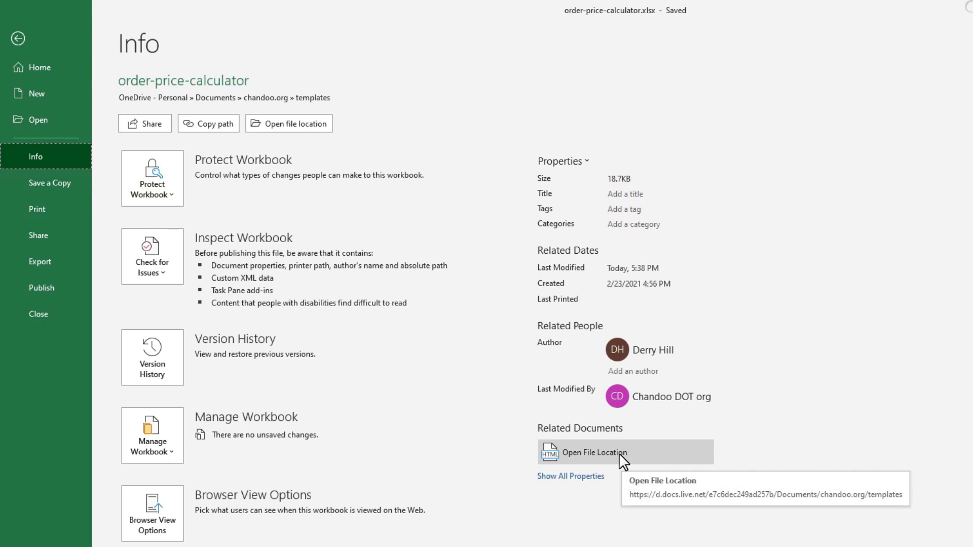
left_click(619, 454)
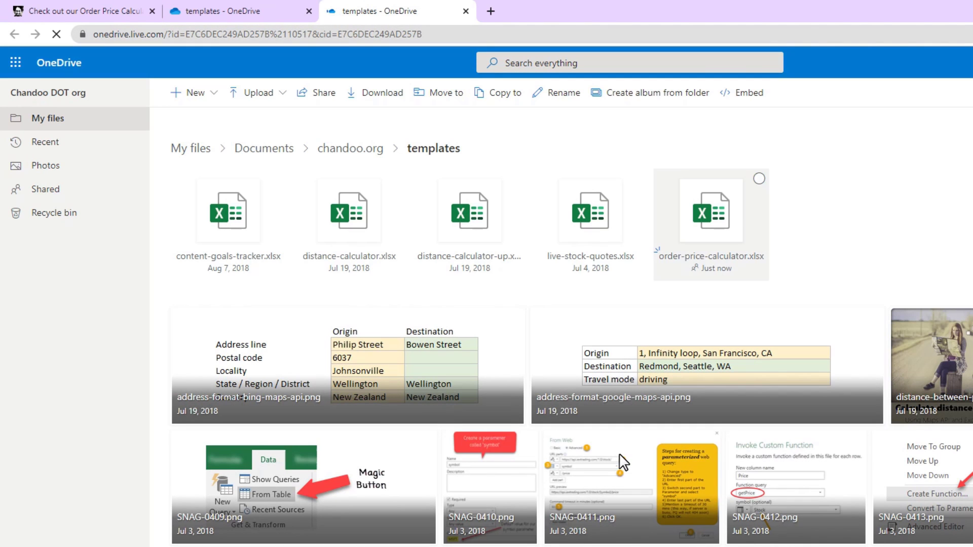
Select the order-price-calculator.xlsx tile in the new OneDrive tab's templates folder
left_click(228, 6)
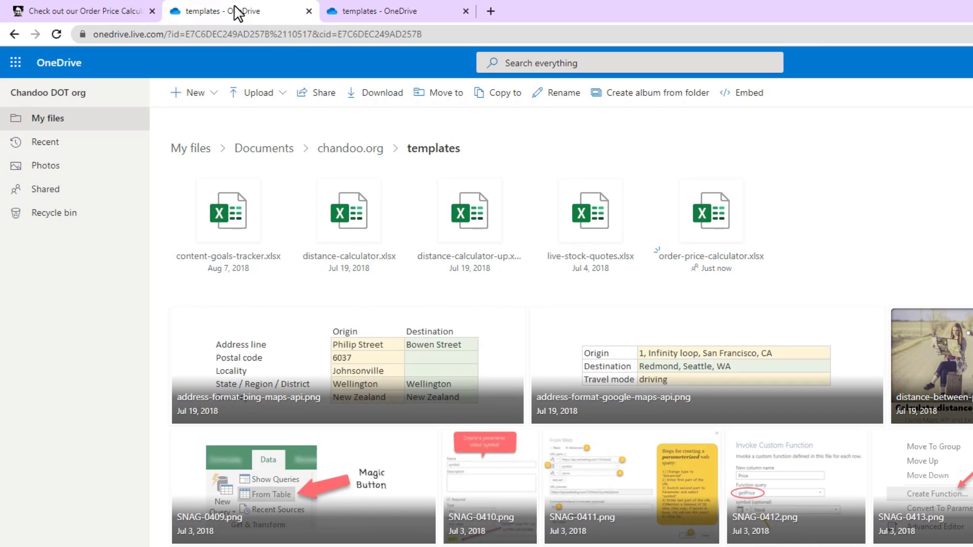
left_click(358, 8)
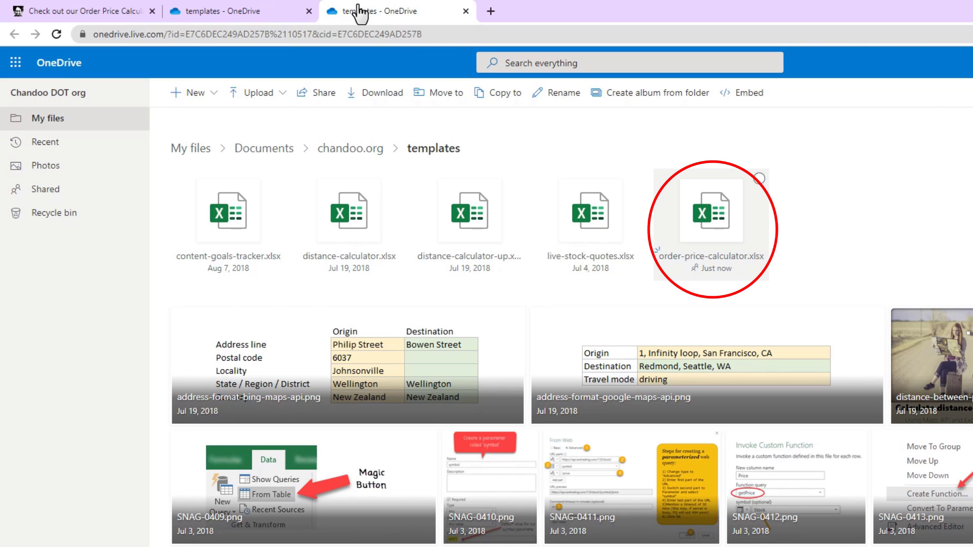
left_click(758, 180)
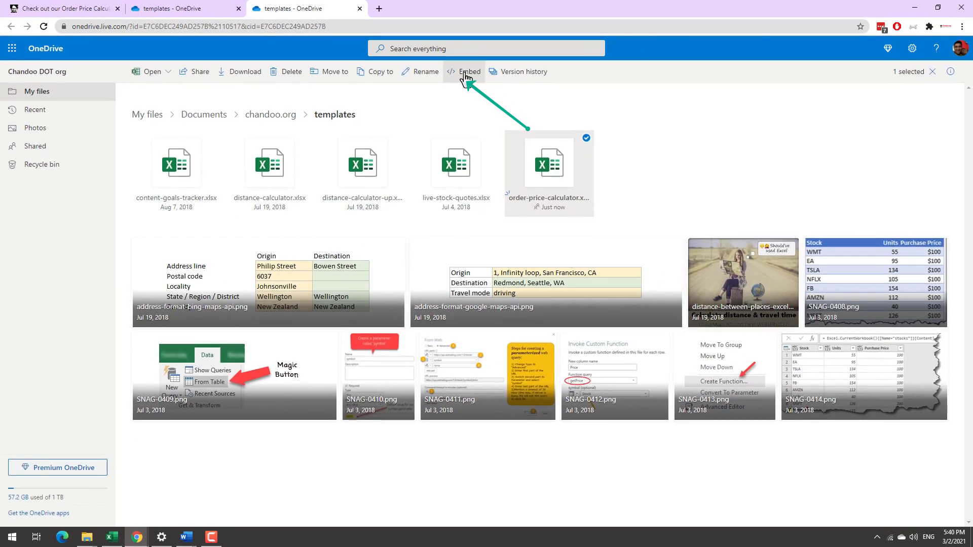
Generate embed code for order-price-calculator.xlsx and open its embed customization page
left_click(604, 96)
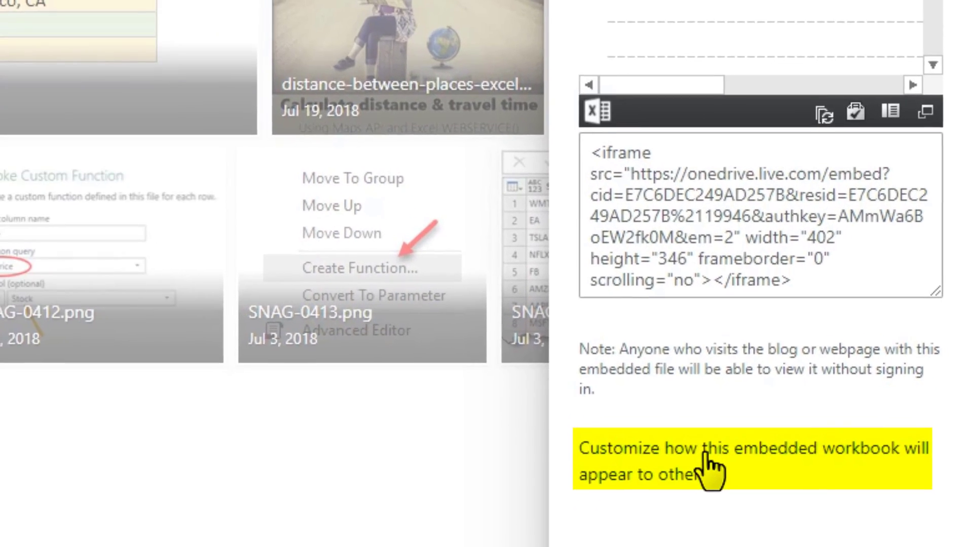
left_click(830, 519)
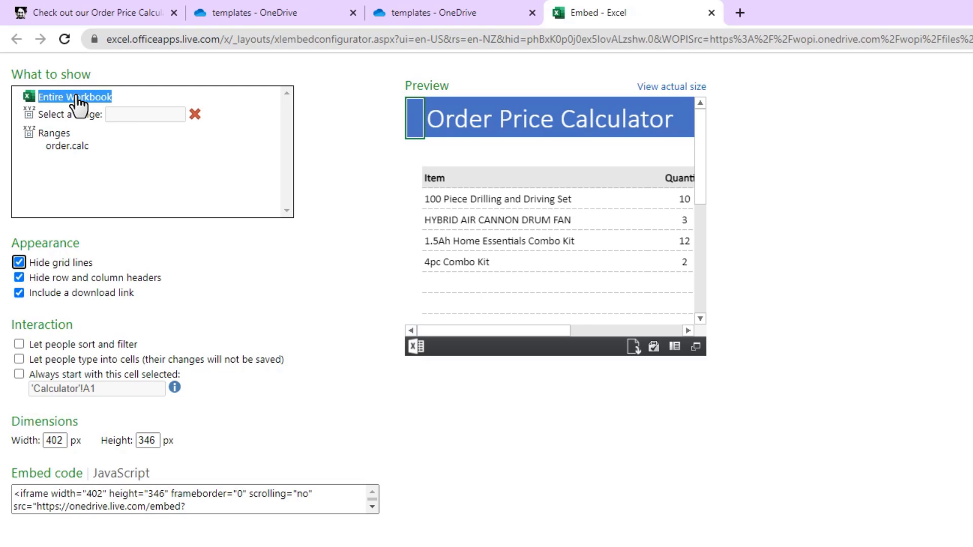
Limit the embed to order.calc, show gridlines, drop the download link, and allow typing in cells
left_click(59, 148)
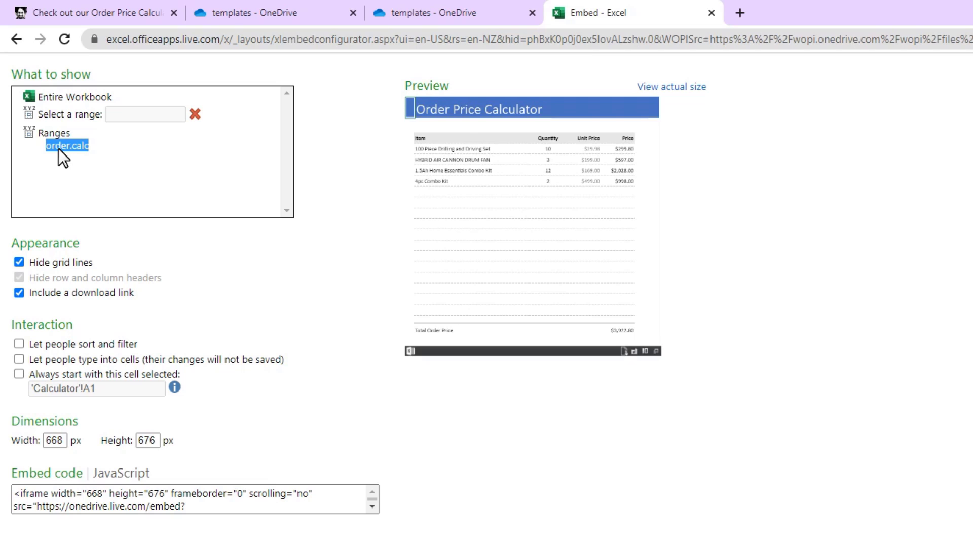
left_click(66, 262)
left_click(77, 293)
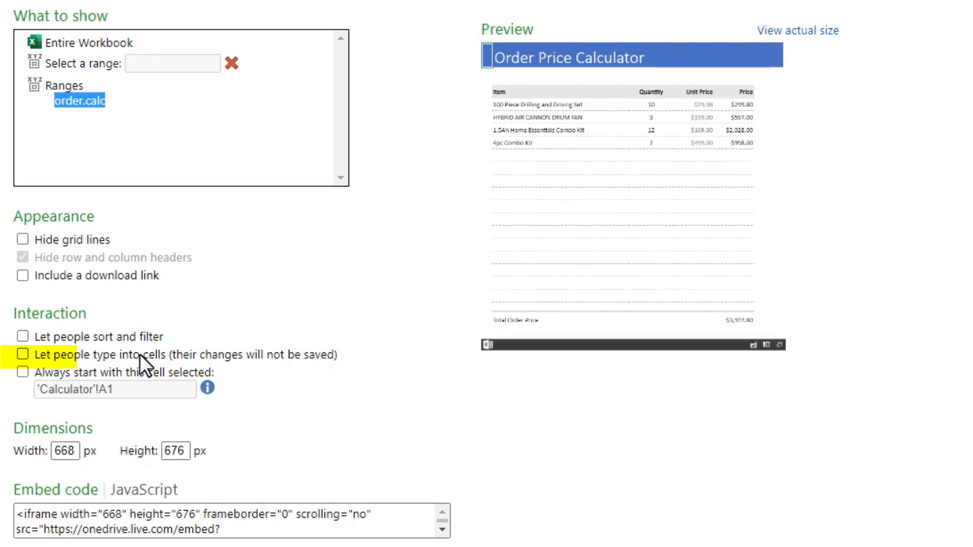
left_click(140, 354)
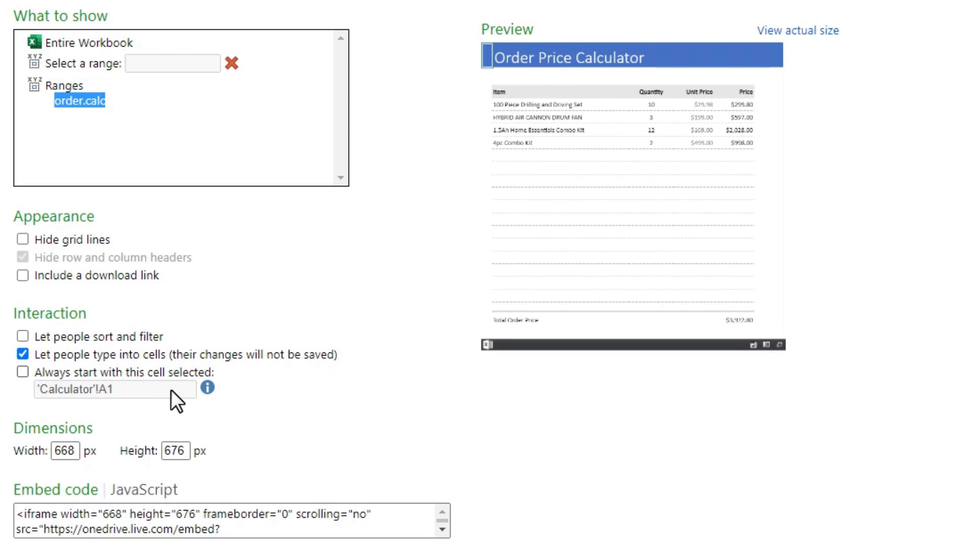
Enable a fixed starting cell for the embed and check the first item cell in Excel
left_click(22, 372)
left_click(133, 391)
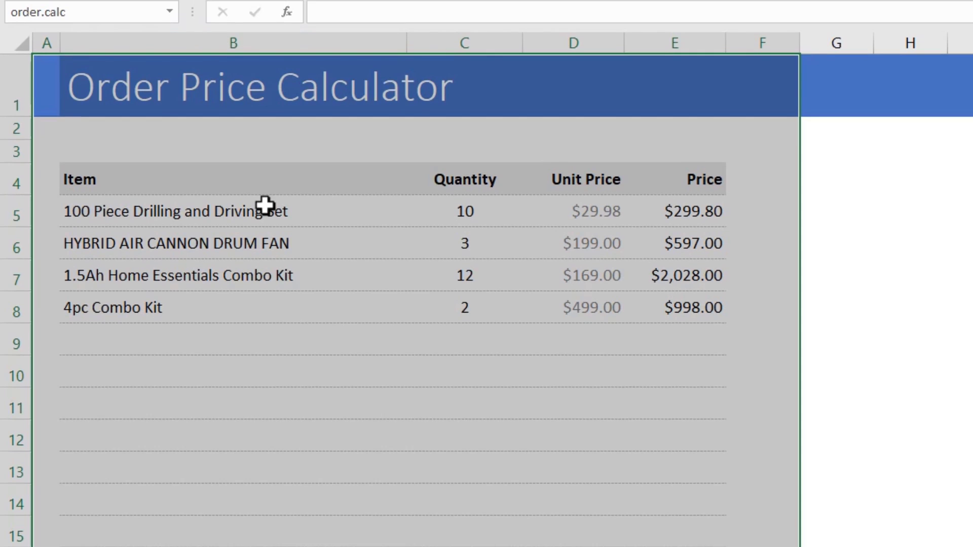
left_click(263, 208)
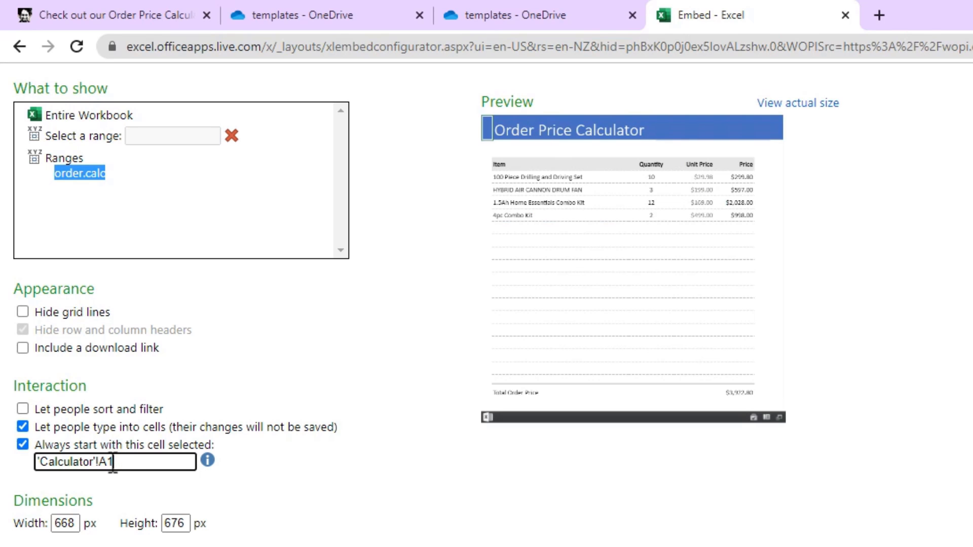
Set the embed's starting cell to B5 and copy the generated embed code
double_click(113, 466)
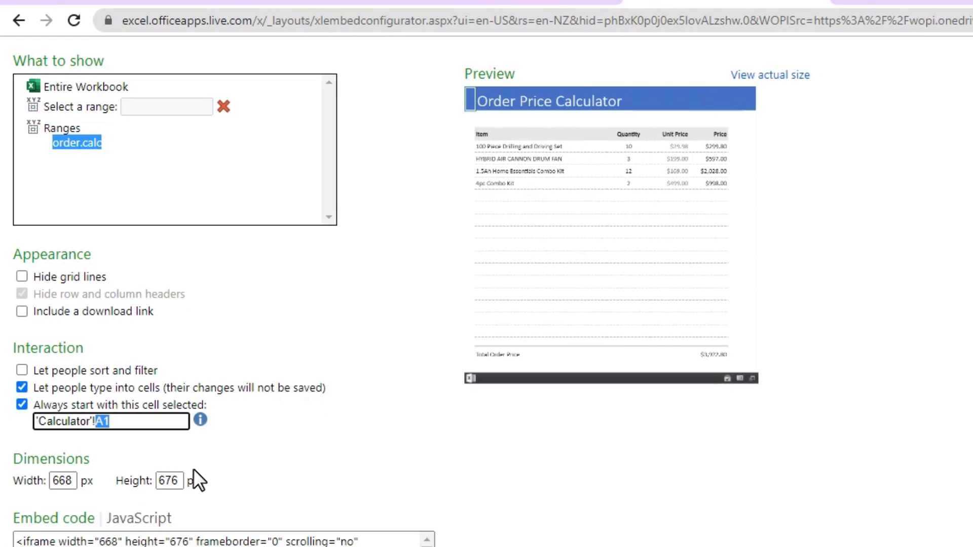
type("B5")
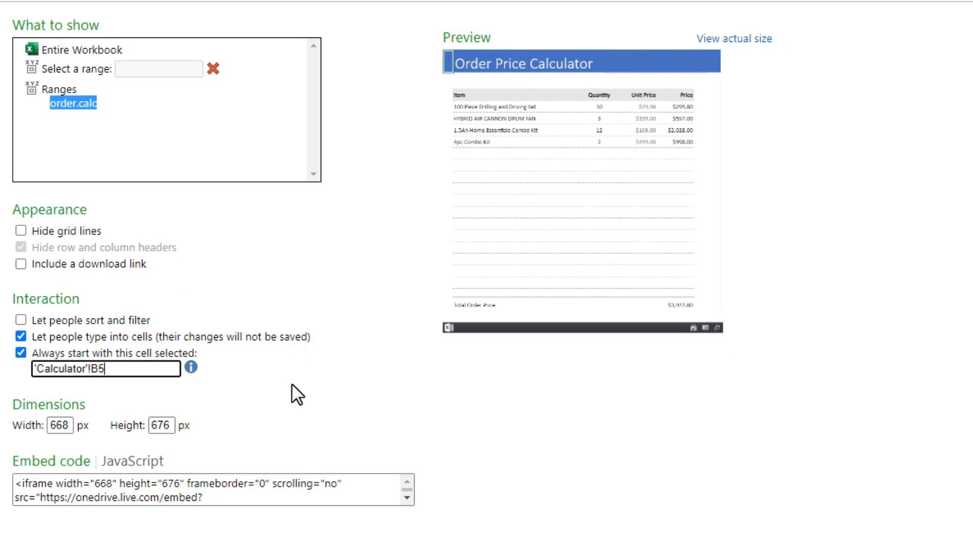
left_click(323, 377)
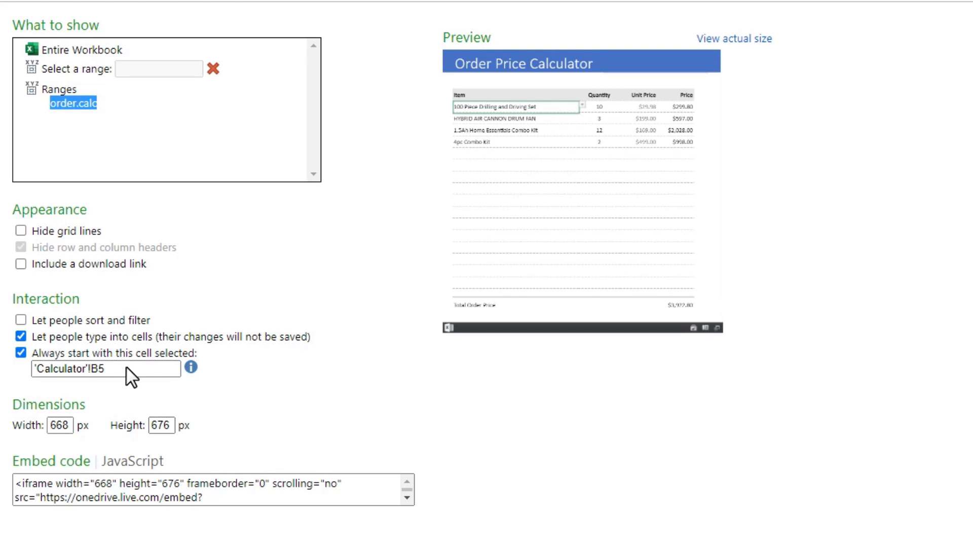
left_click(211, 500)
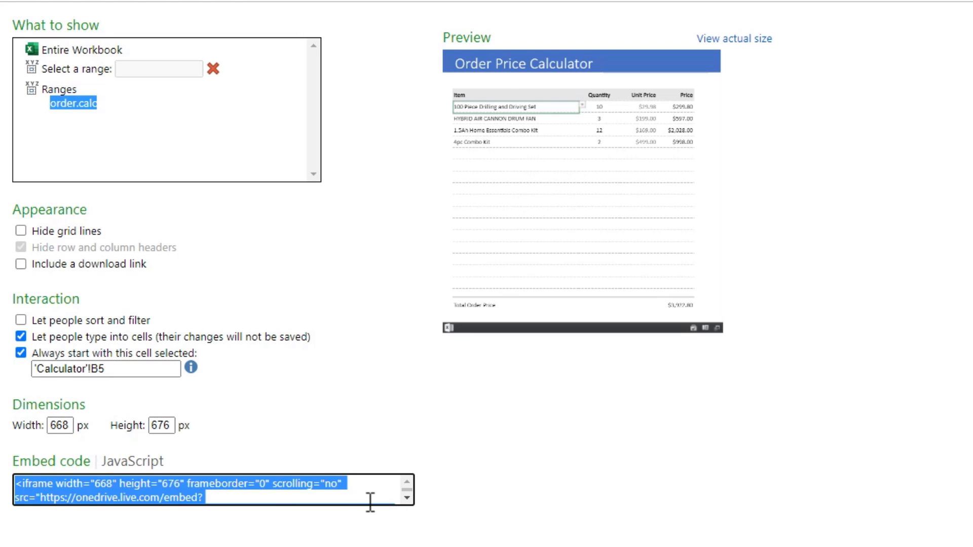
key("ctrl+c")
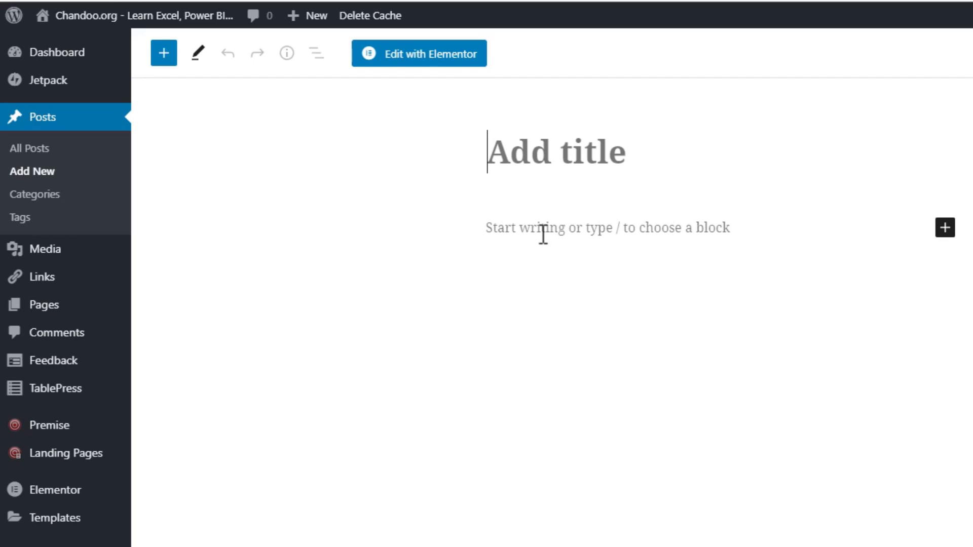
Title the new post 'Calculator Test'
left_click(540, 220)
left_click(574, 162)
type("C")
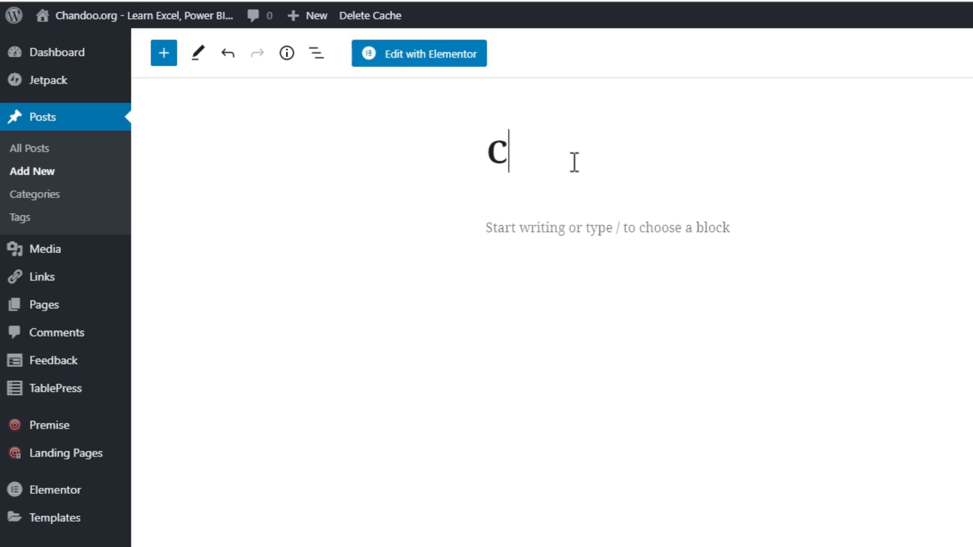
type("alculator Test")
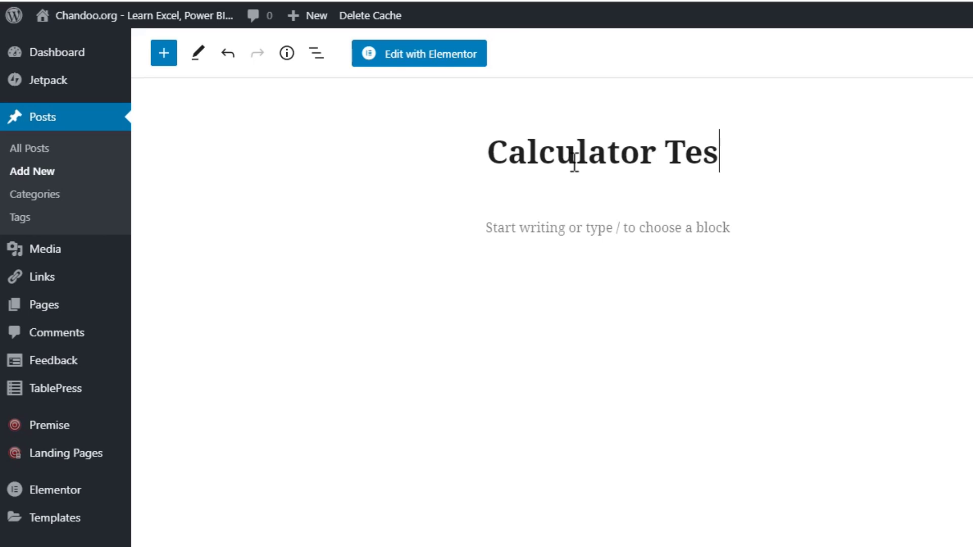
Add a Custom HTML block and paste the copied iframe embed code into it
left_click(579, 226)
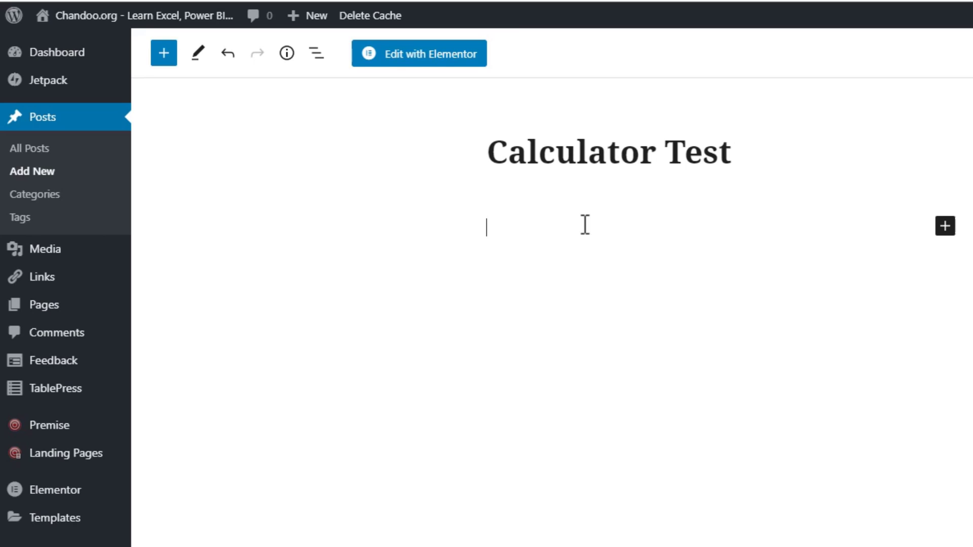
left_click(945, 227)
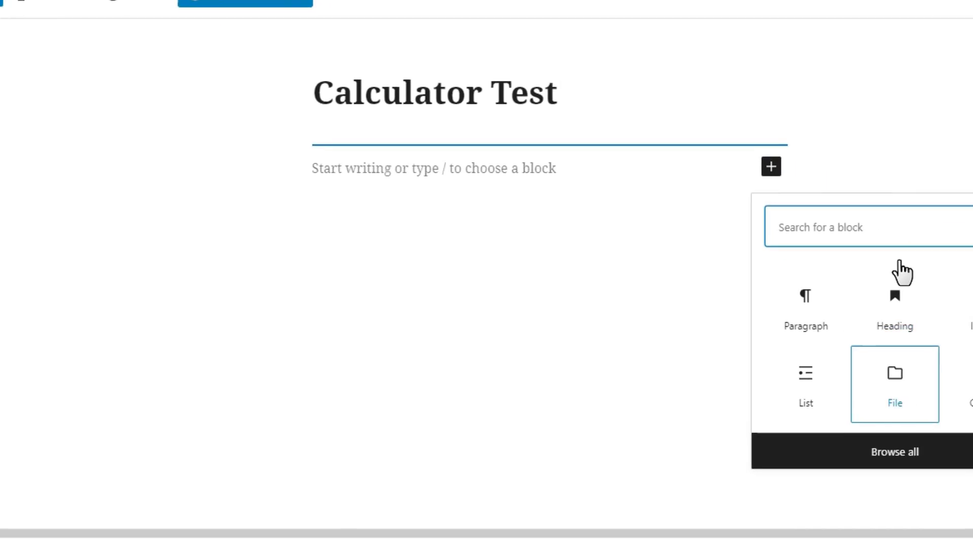
type("ht")
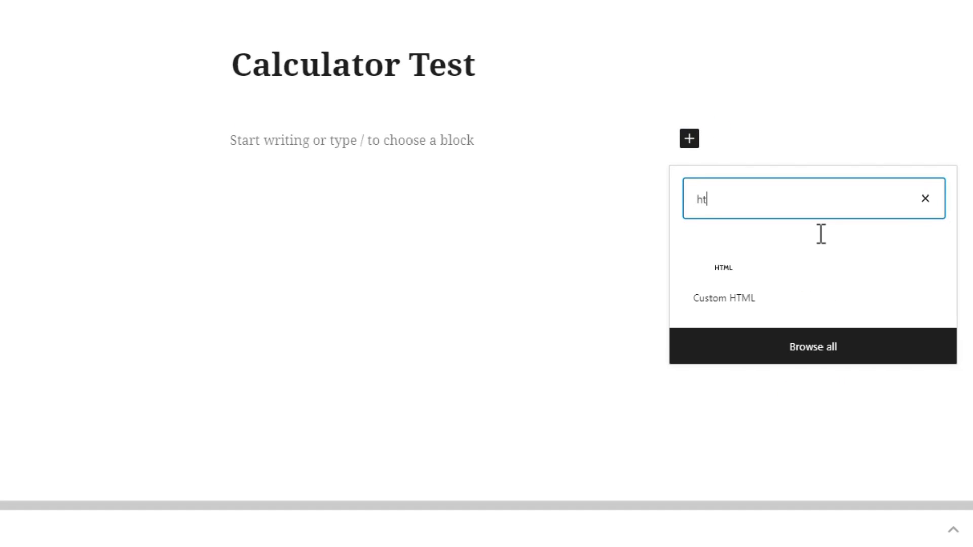
left_click(730, 286)
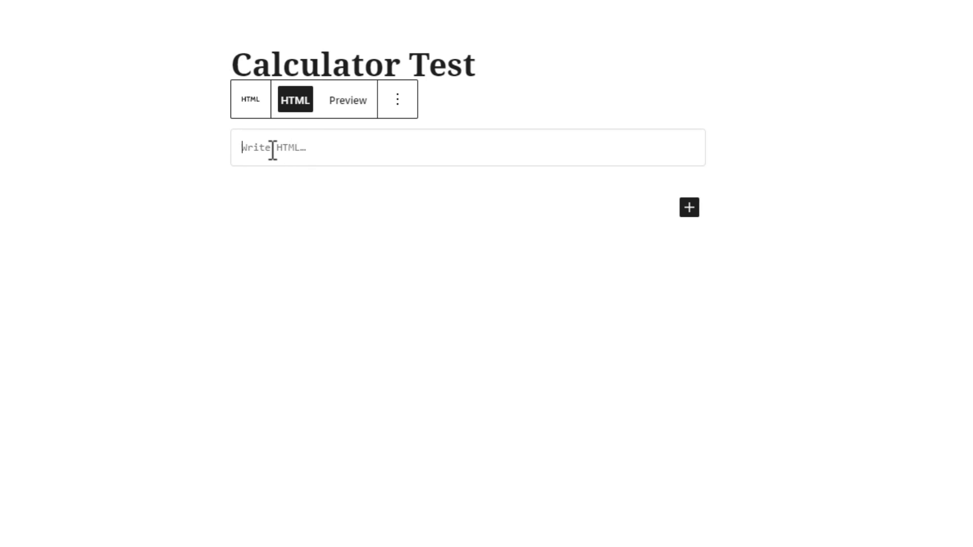
key("ctrl+v")
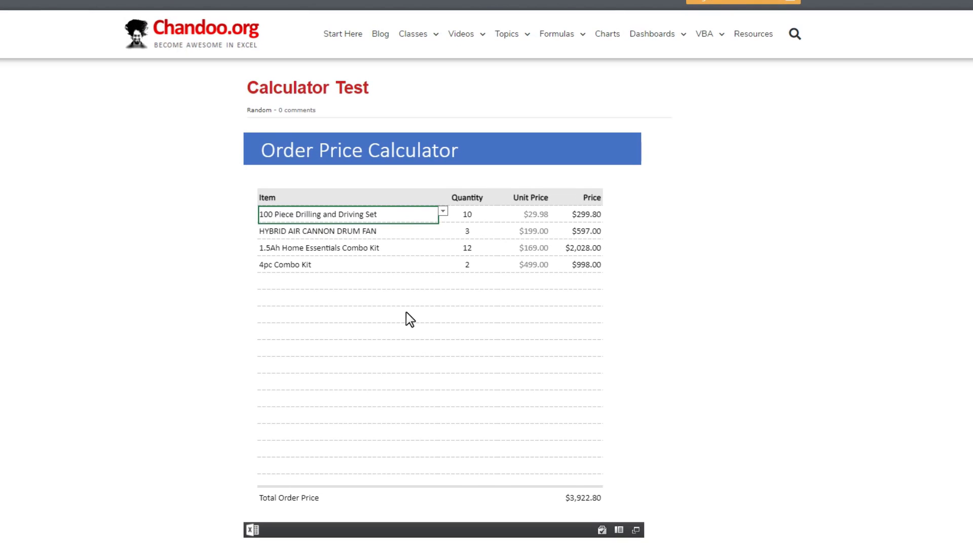
Set the first row to Impact Driver - Tool Only with quantity 2
scroll(406, 314, "down", 2)
scroll(407, 314, "up", 2)
left_click(433, 233)
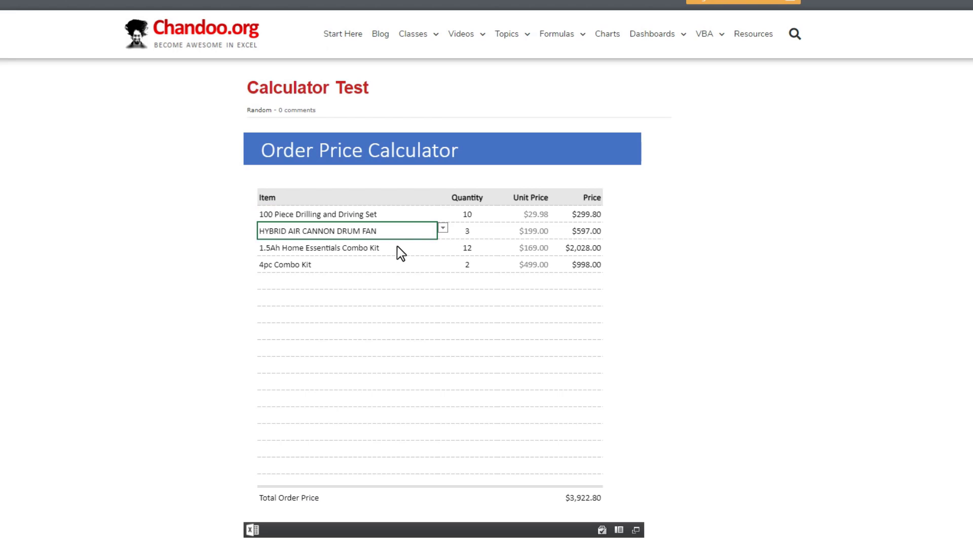
left_click(398, 249)
left_click(394, 265)
left_click(405, 217)
left_click(444, 213)
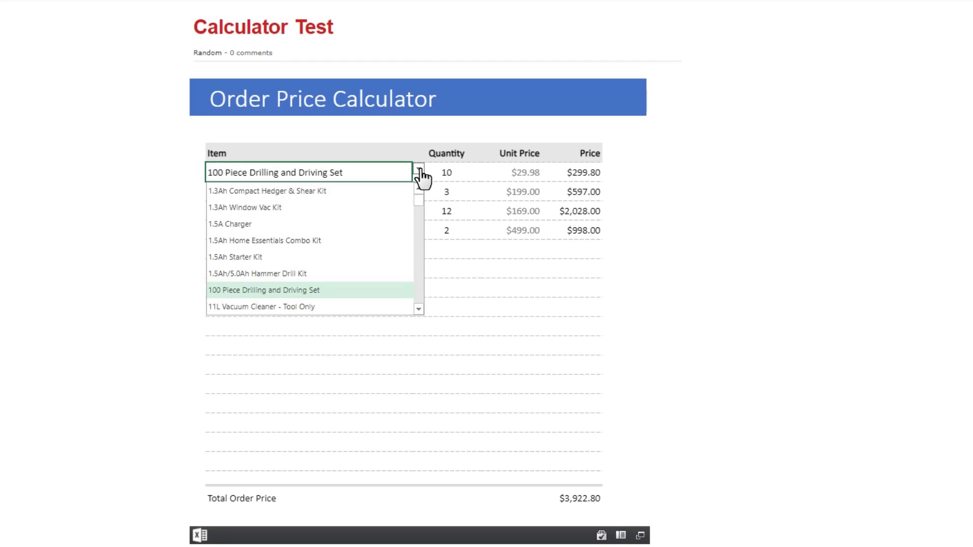
scroll(306, 260, "down", 10)
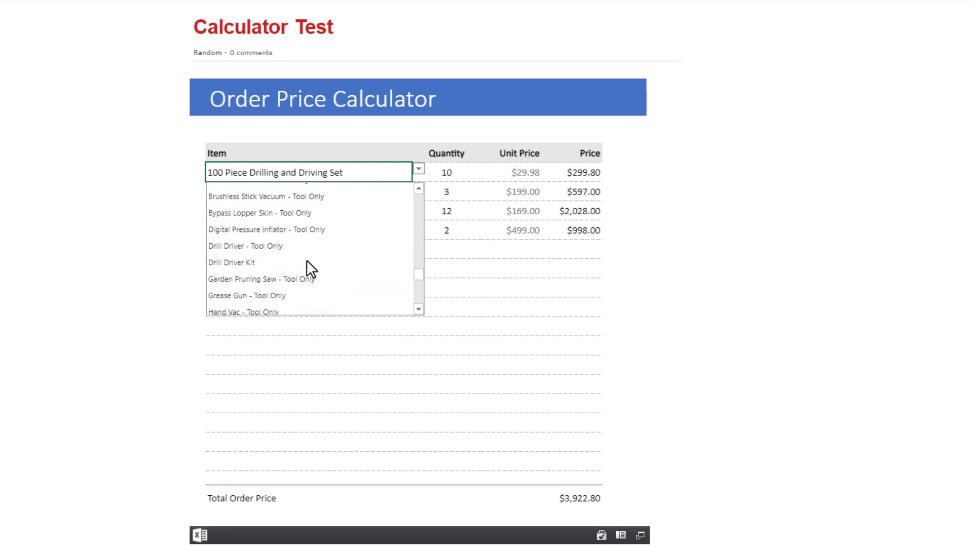
scroll(306, 260, "down", 3)
left_click(248, 241)
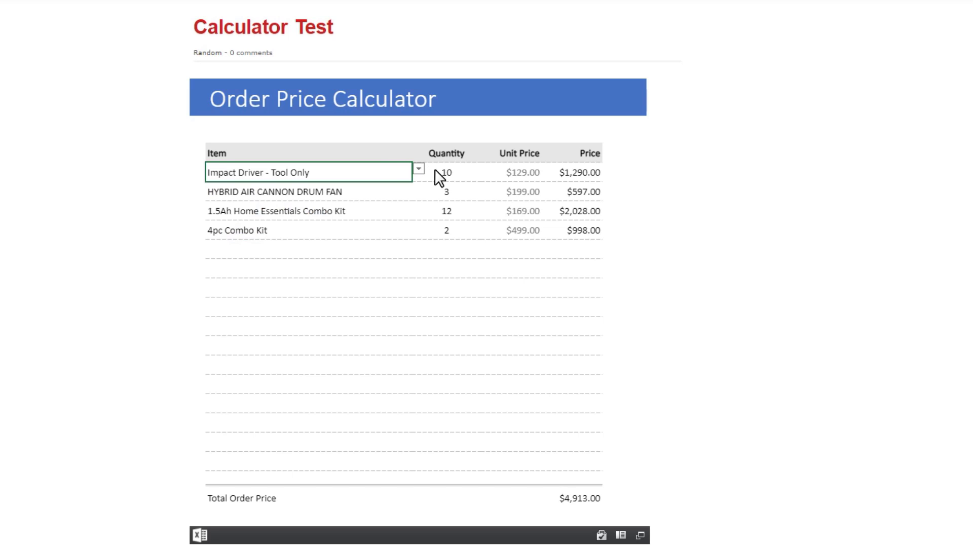
left_click(448, 172)
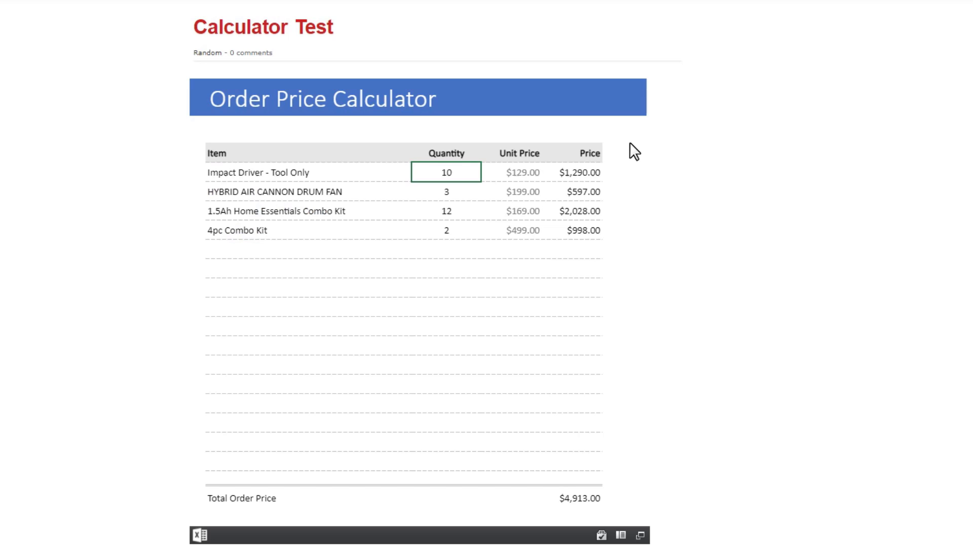
type("2")
key("Tab")
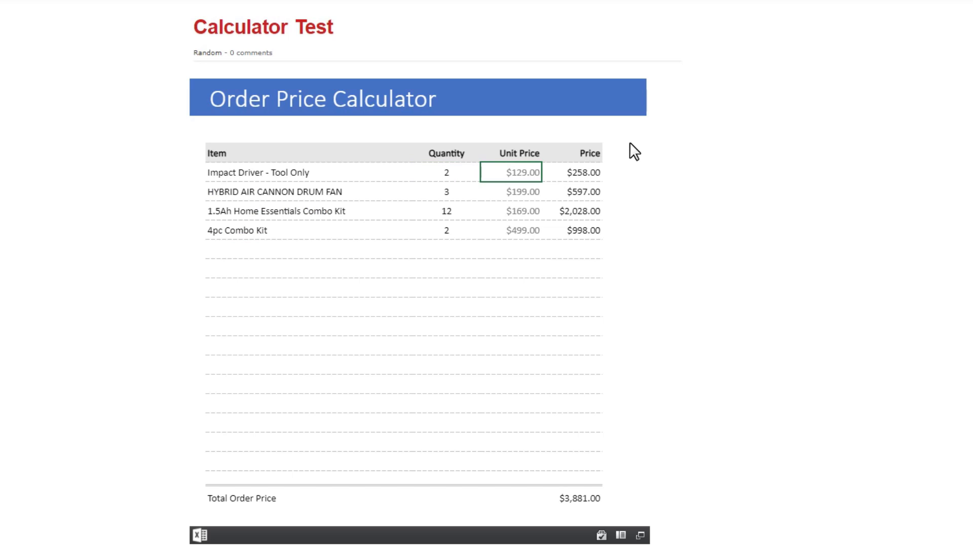
left_click(576, 170)
Replace the second row's Hybrid Air Cannon Drum Fan with Soldering Station - Tool Only, quantity 1
left_click(222, 201)
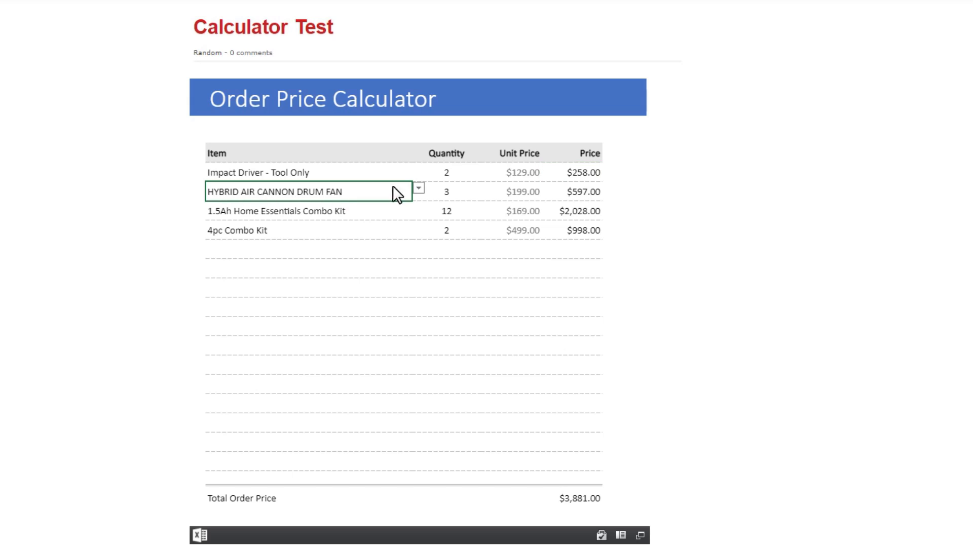
left_click(419, 188)
scroll(375, 272, "down", 5)
scroll(375, 272, "up", 1)
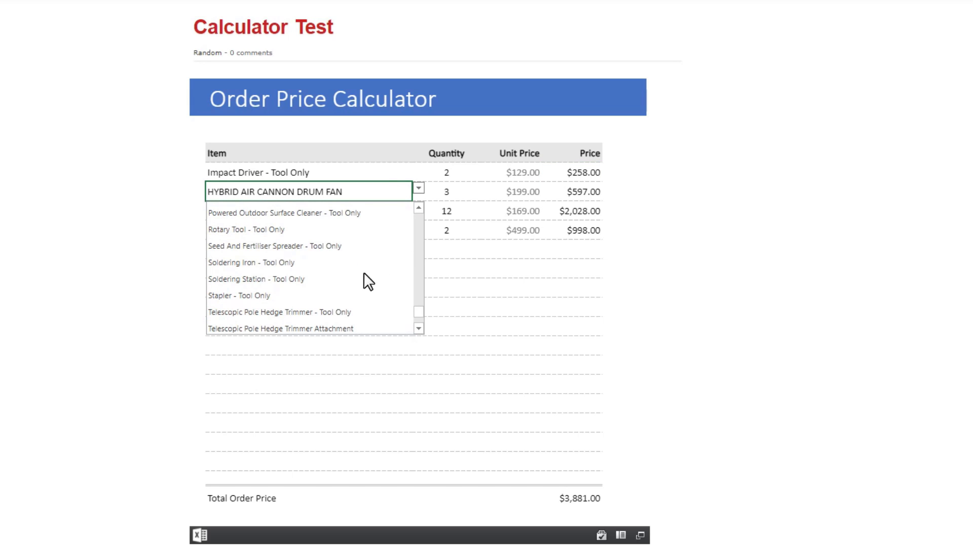
left_click(277, 279)
left_click(448, 193)
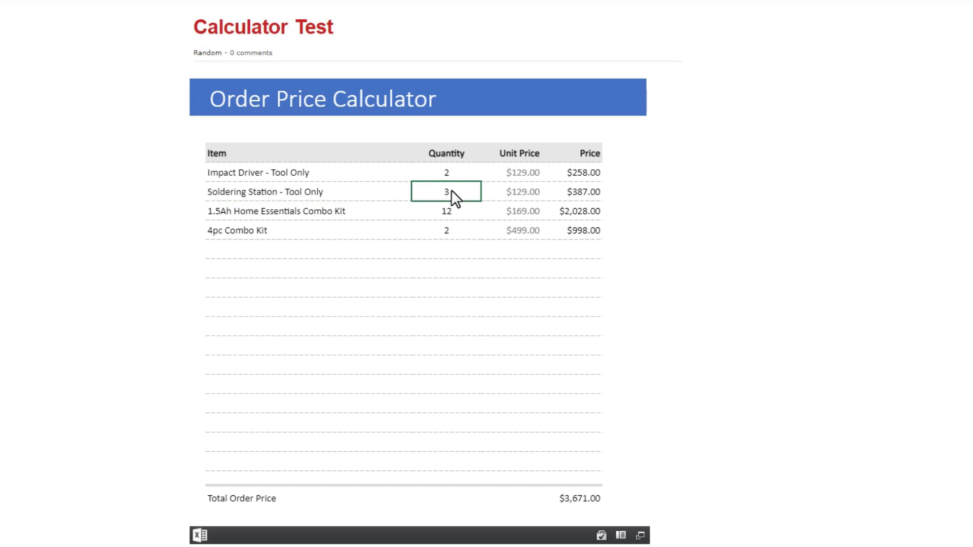
type("1")
Set the third row to Brushless Jigsaw - Tool Only, changing its quantity from 12 to 2
left_click(315, 216)
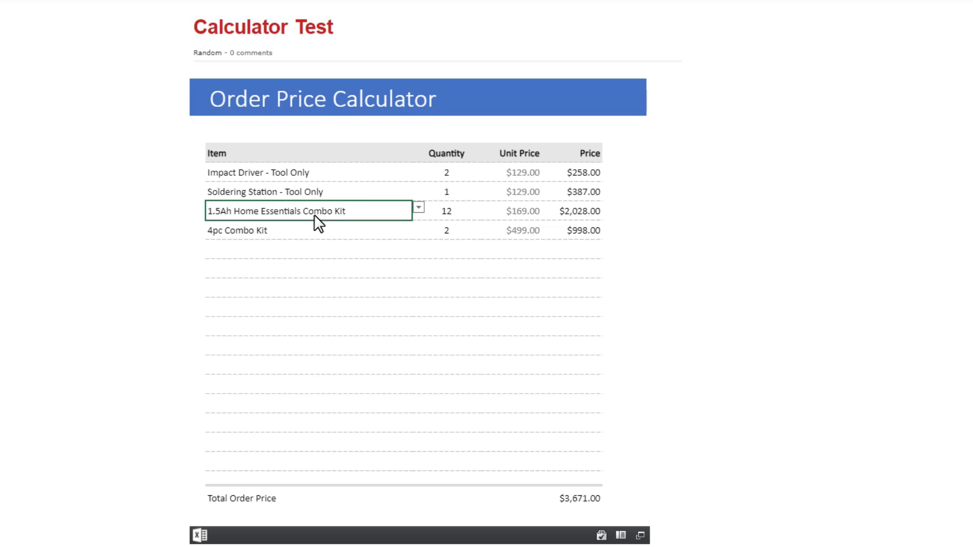
left_click(419, 208)
scroll(293, 331, "down", 6)
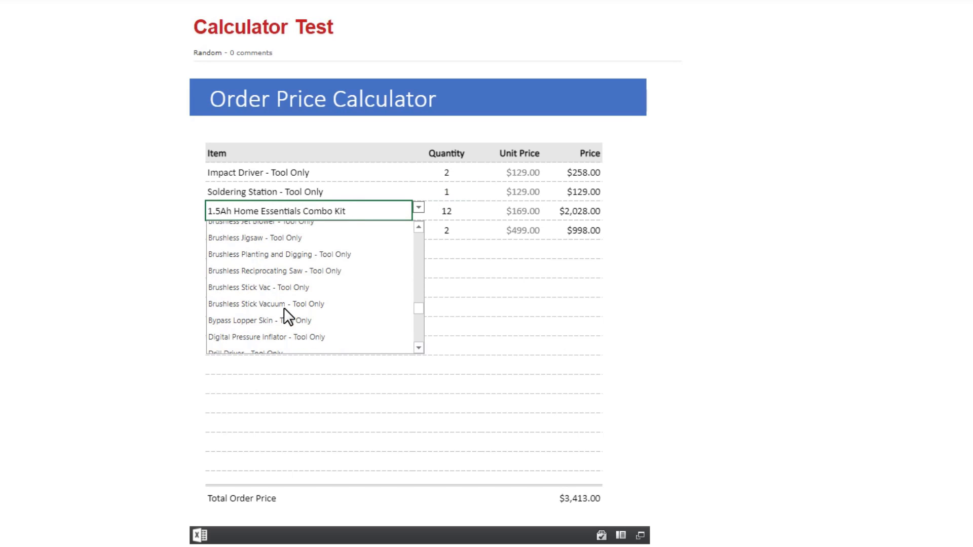
left_click(255, 238)
left_click(436, 211)
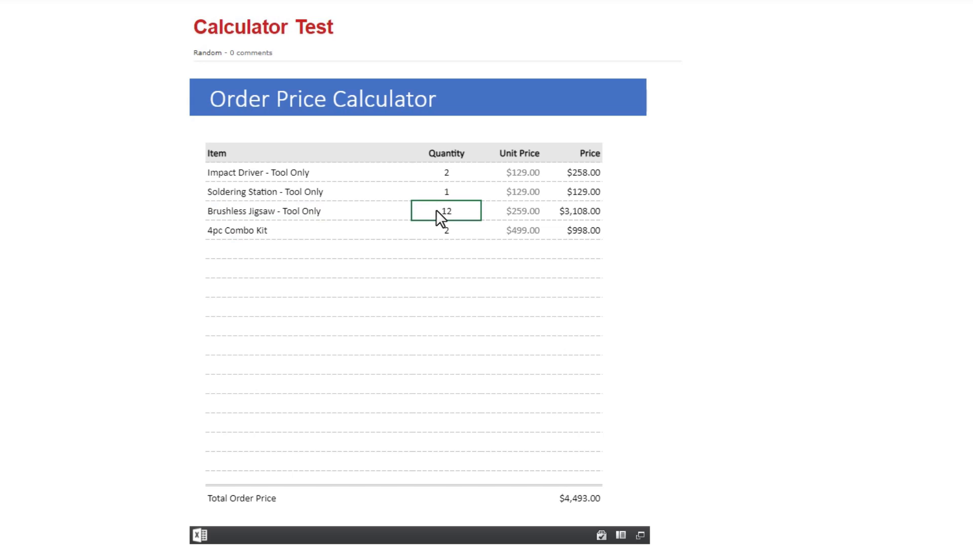
type("2")
key("Tab")
Set the fourth row to Stapler - Tool Only with quantity 1, bringing the total to $1,104.00
left_click(298, 232)
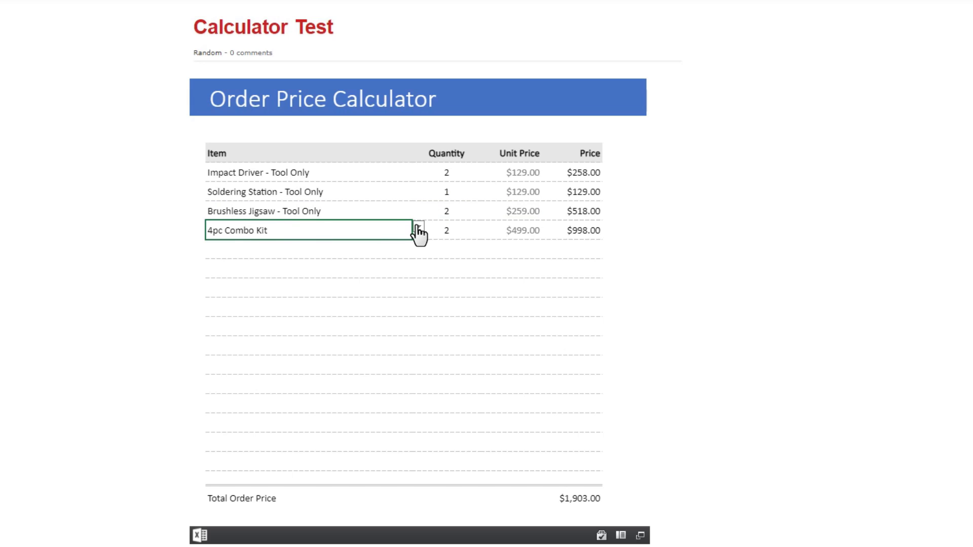
left_click(417, 226)
scroll(415, 225, "down", 10)
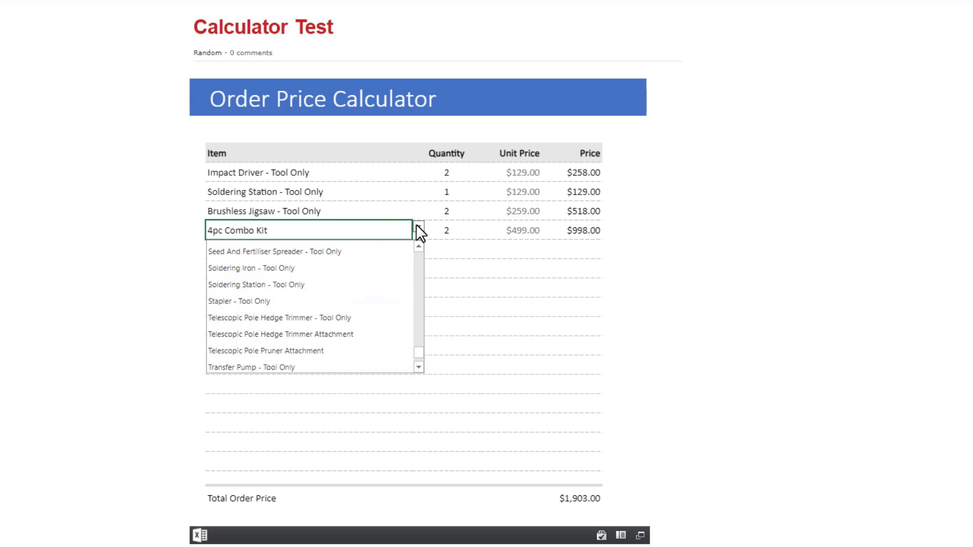
left_click(260, 301)
left_click(442, 232)
type("1")
key("Tab")
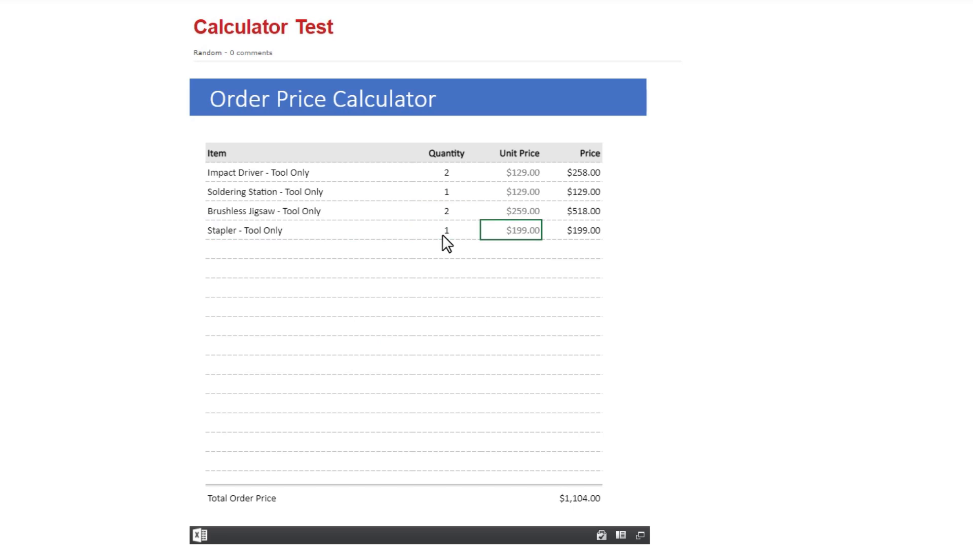